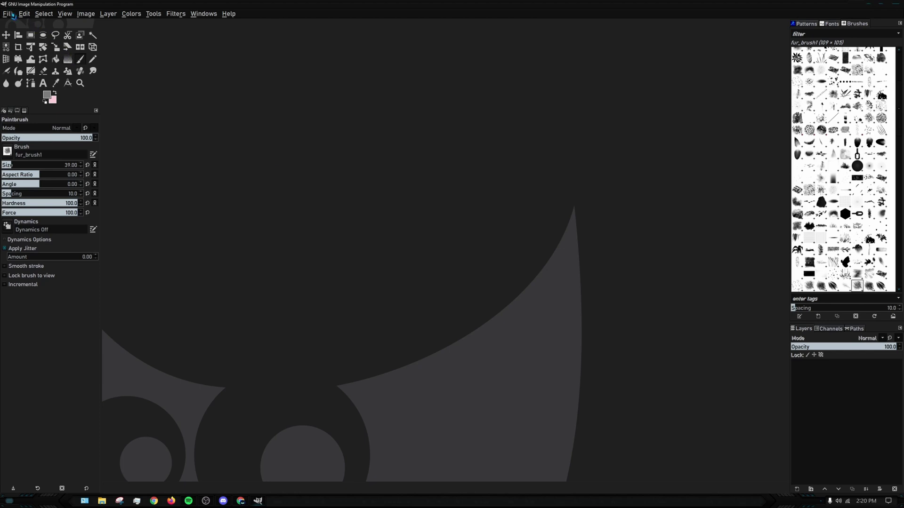
- Switch to the gimp-autosave.py gist in Chrome, download it as a ZIP, and open it in WinRAR
click(24, 14)
mouse_move(8, 14)
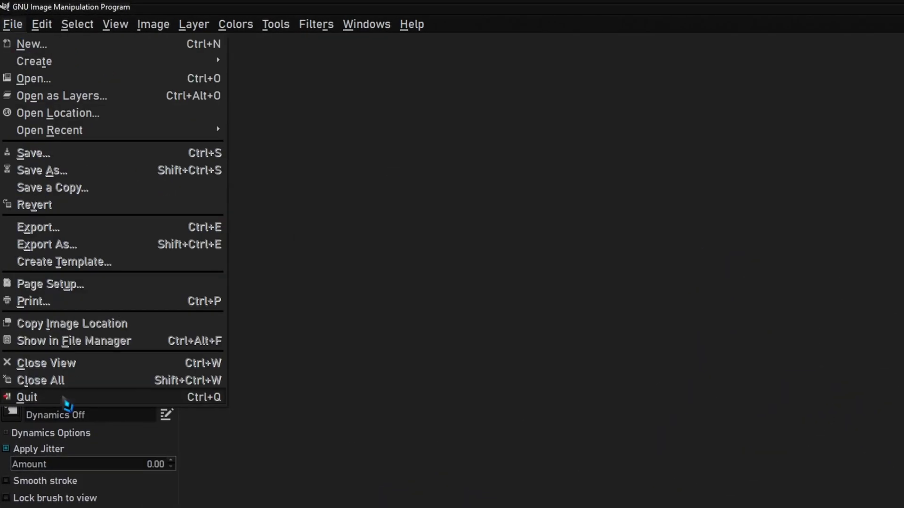
click(637, 461)
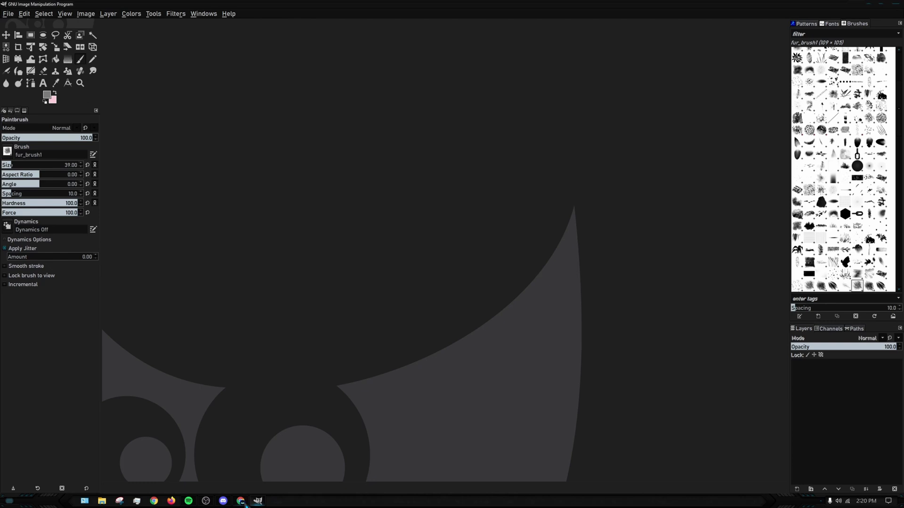
mouse_move(241, 502)
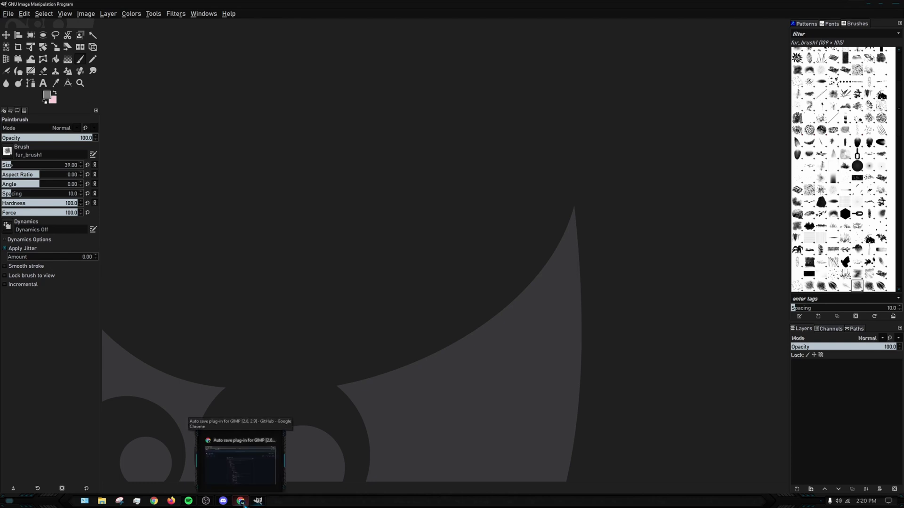
click(245, 466)
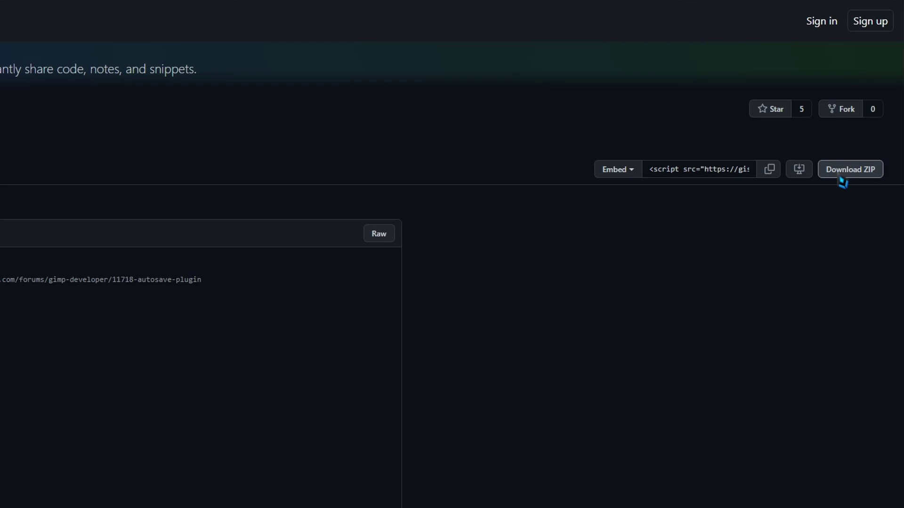
click(840, 175)
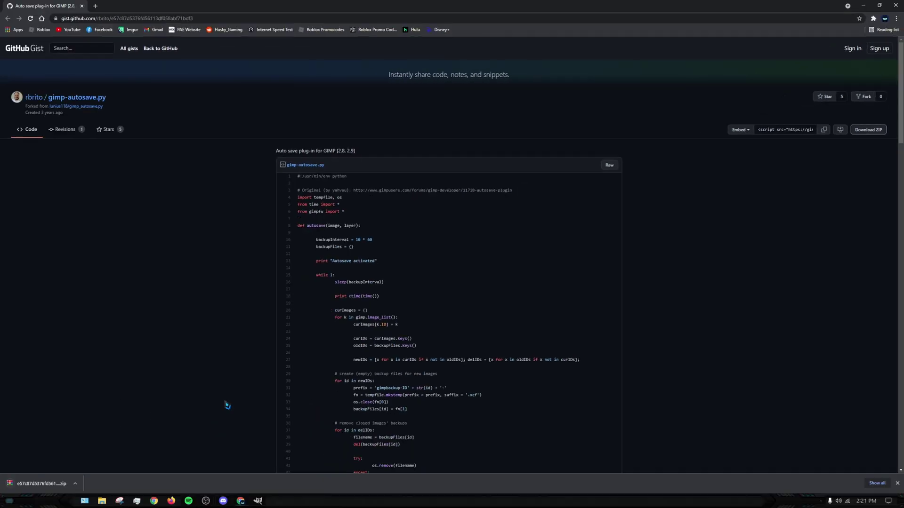
click(44, 483)
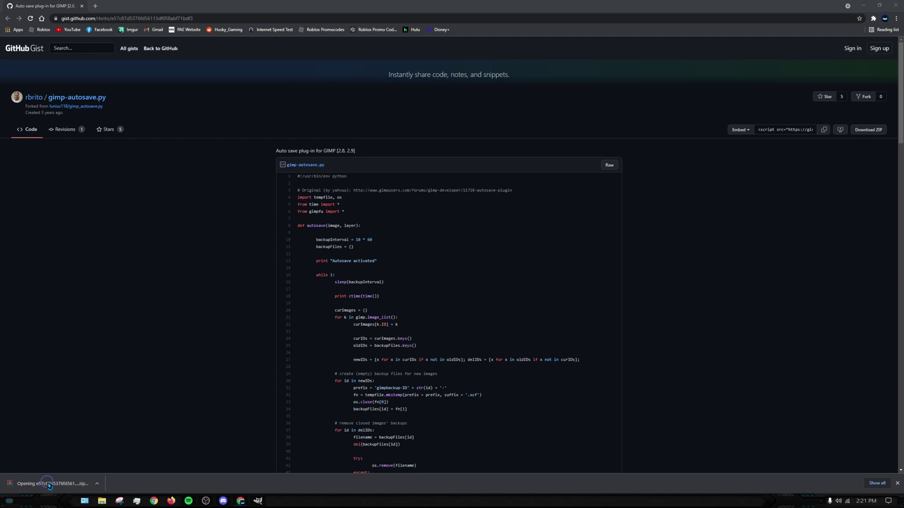
- Open the e57c87… folder in the archive to list the 1,494-byte gimp-autosave.py
double_click(153, 170)
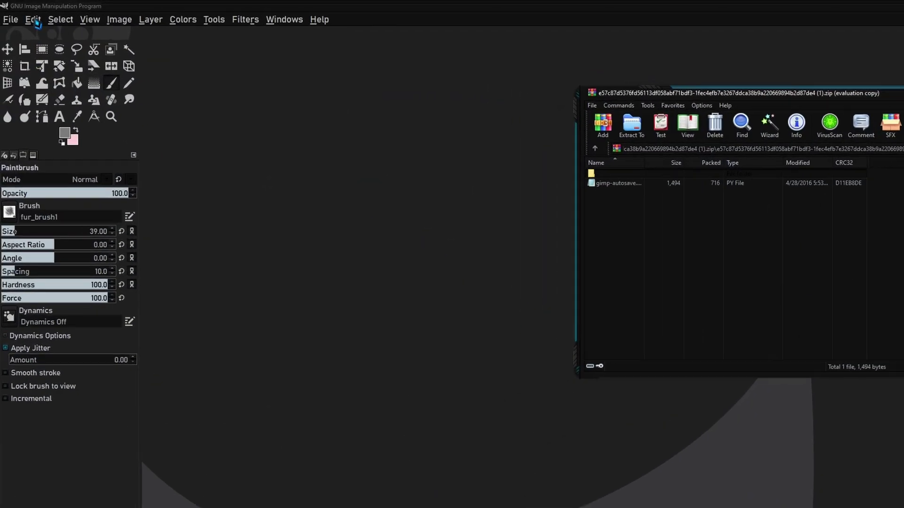
- Open GIMP's Preferences at the Folders > Plug-ins page
click(24, 14)
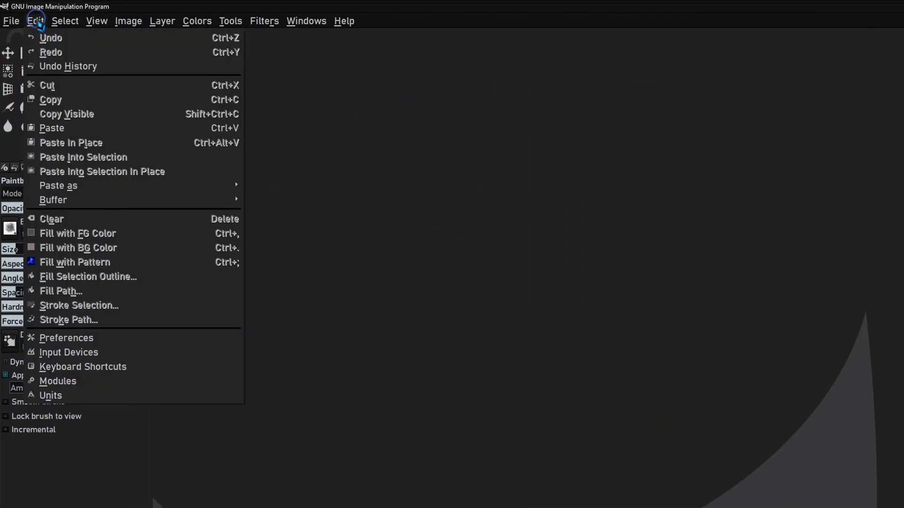
click(66, 337)
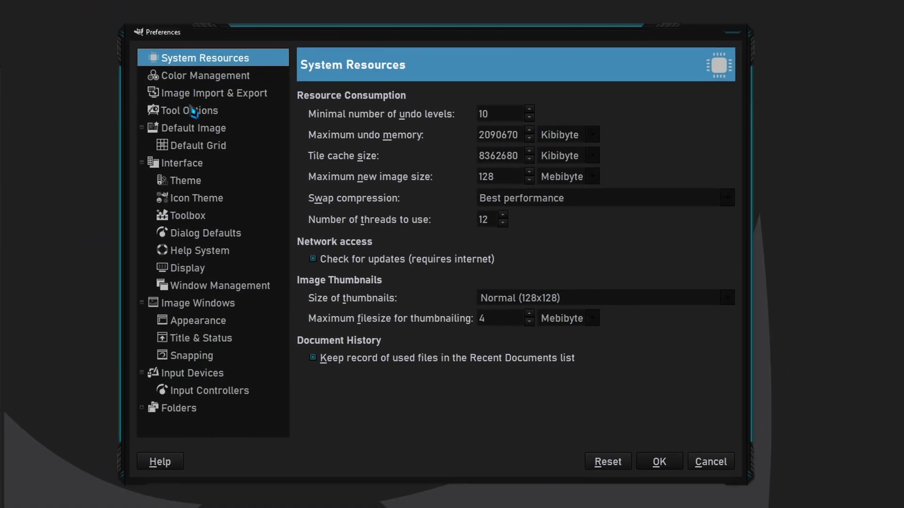
click(161, 410)
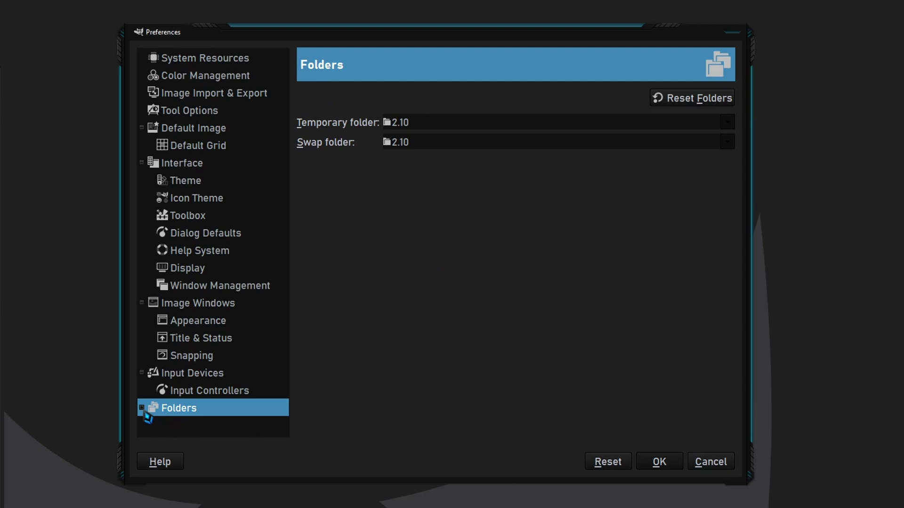
click(142, 408)
scroll(242, 329, down, 4)
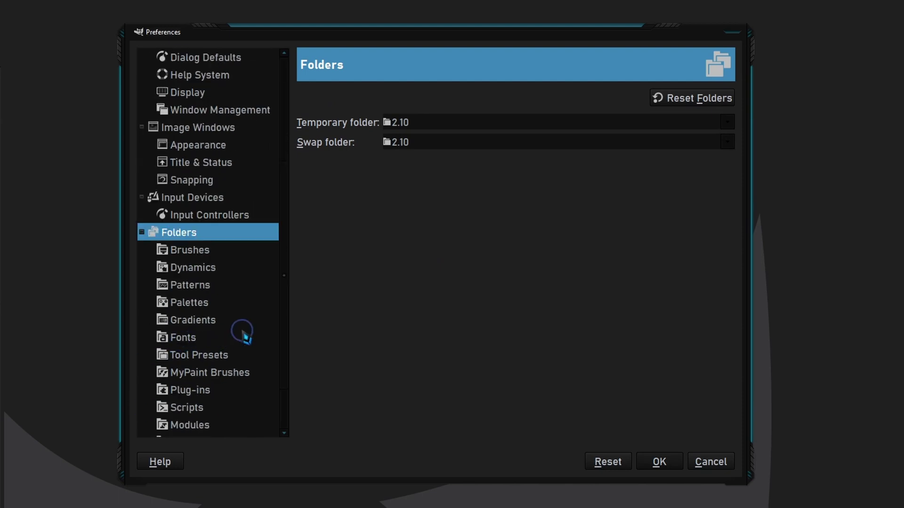
click(196, 395)
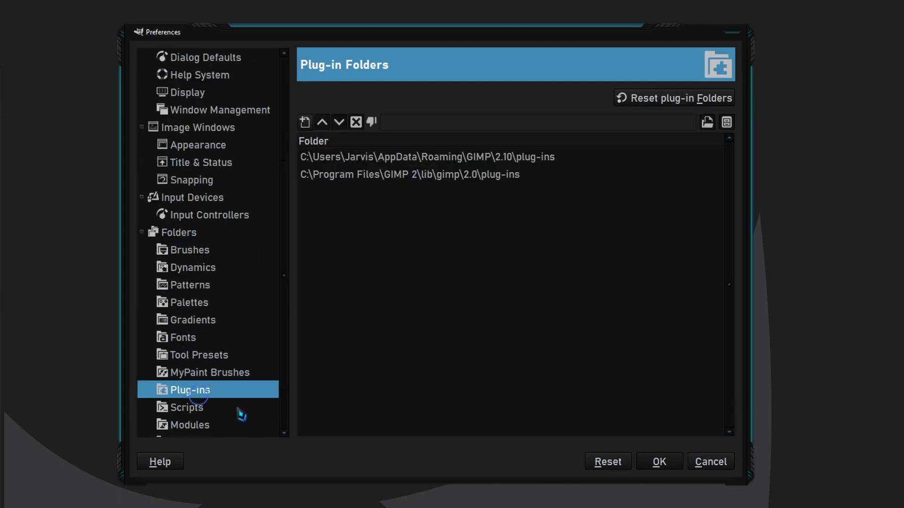
- Select the C:\Program Files\GIMP 2\lib\gimp\2.0\plug-ins path and show it in File Explorer
click(319, 178)
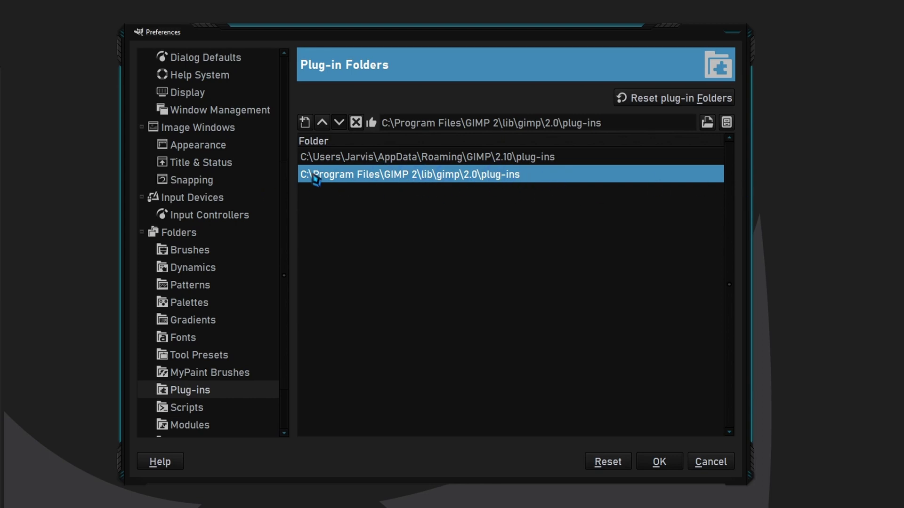
click(363, 158)
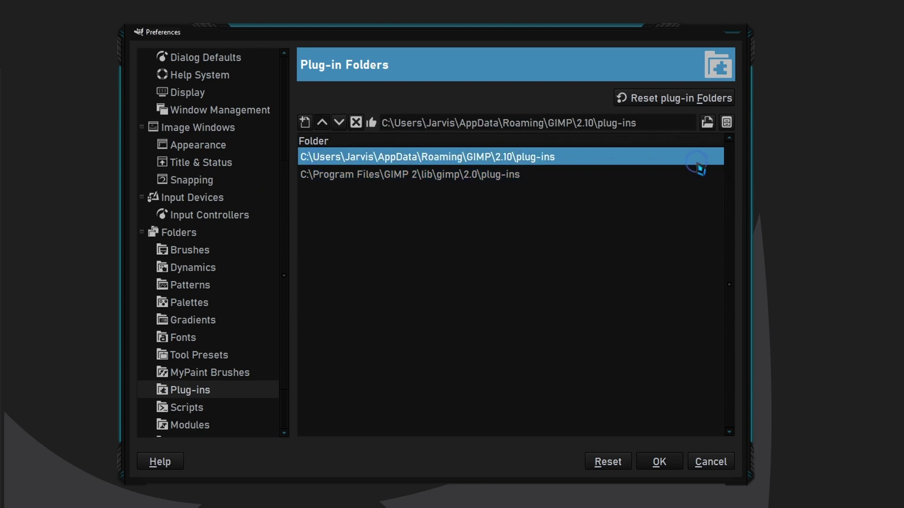
click(483, 183)
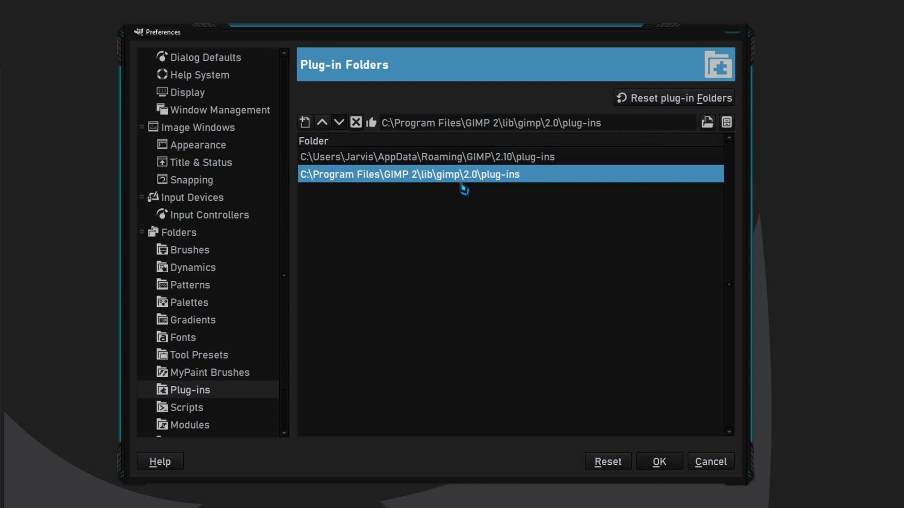
click(728, 123)
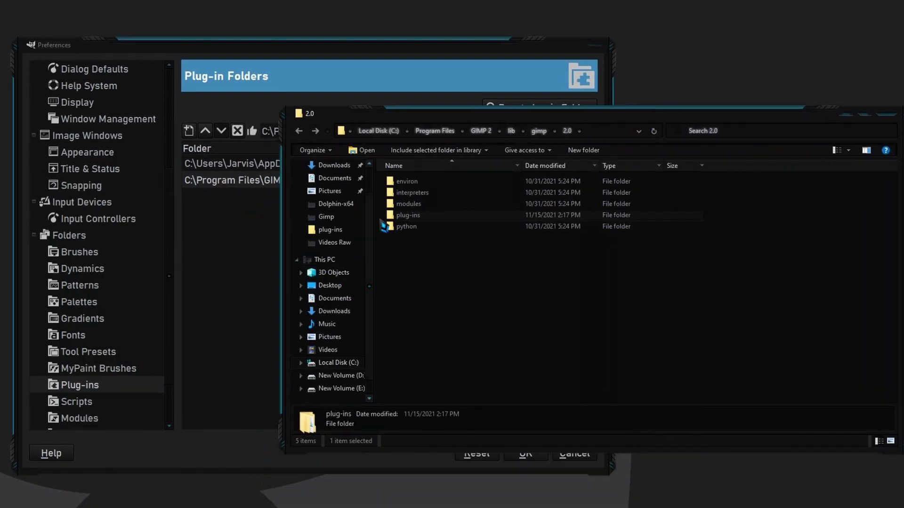
- Drag gimp-autosave.py from WinRAR into the plug-ins folder and approve the administrator prompt
double_click(404, 216)
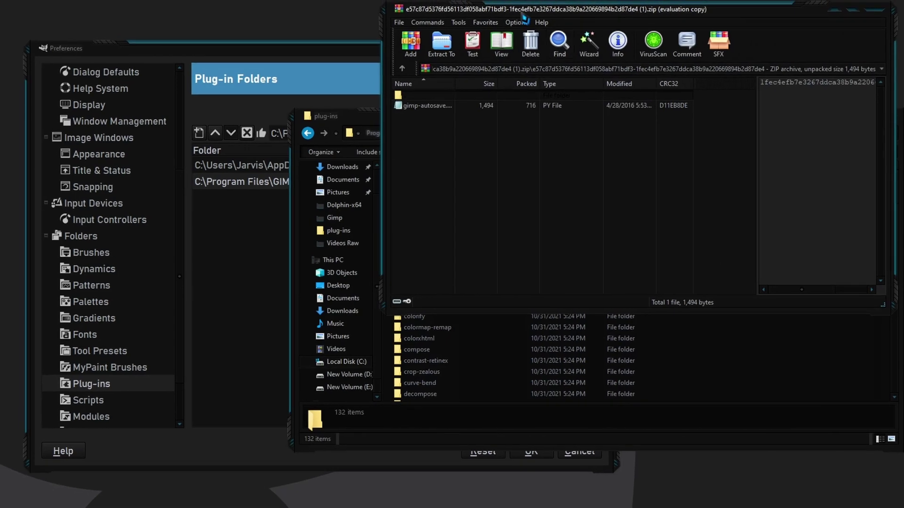
drag(499, 16, 84, 15)
drag(29, 114, 683, 265)
drag(749, 271, 750, 269)
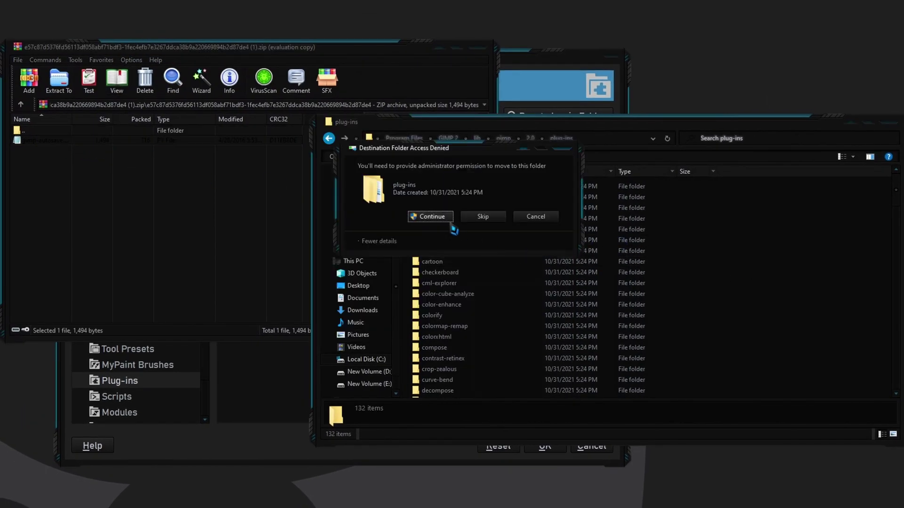
click(437, 216)
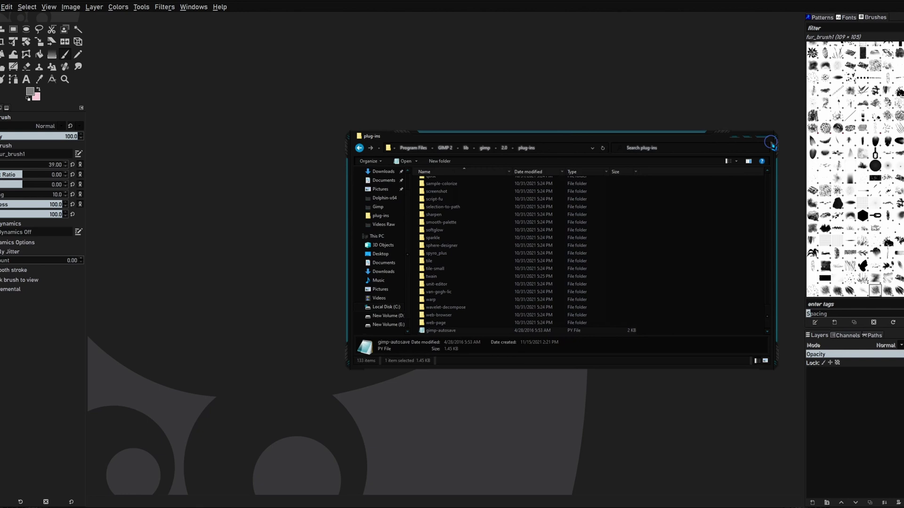
- Quit GIMP from the File menu and relaunch it from the desktop shortcut
click(9, 13)
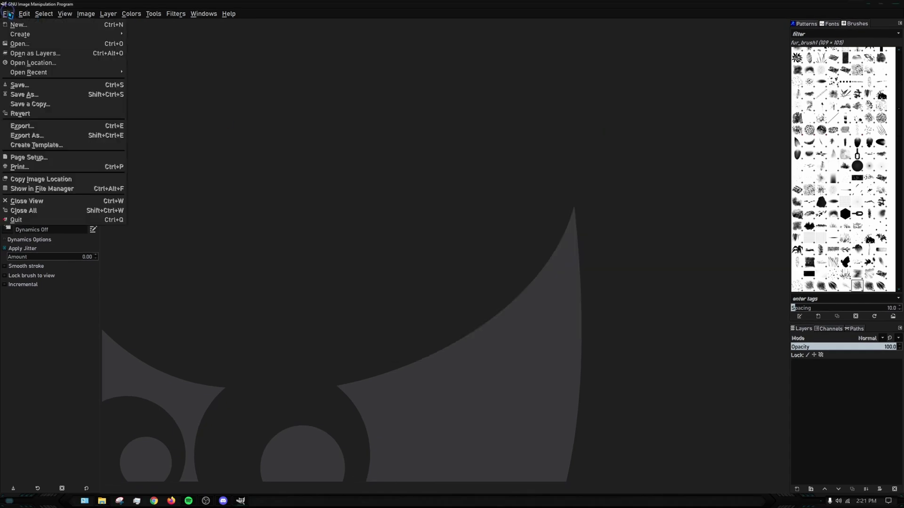
click(9, 14)
click(895, 5)
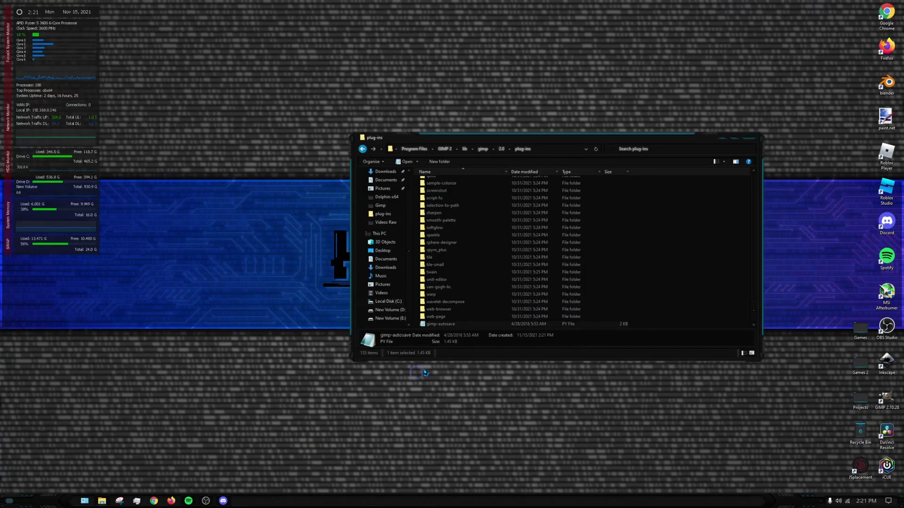
double_click(887, 400)
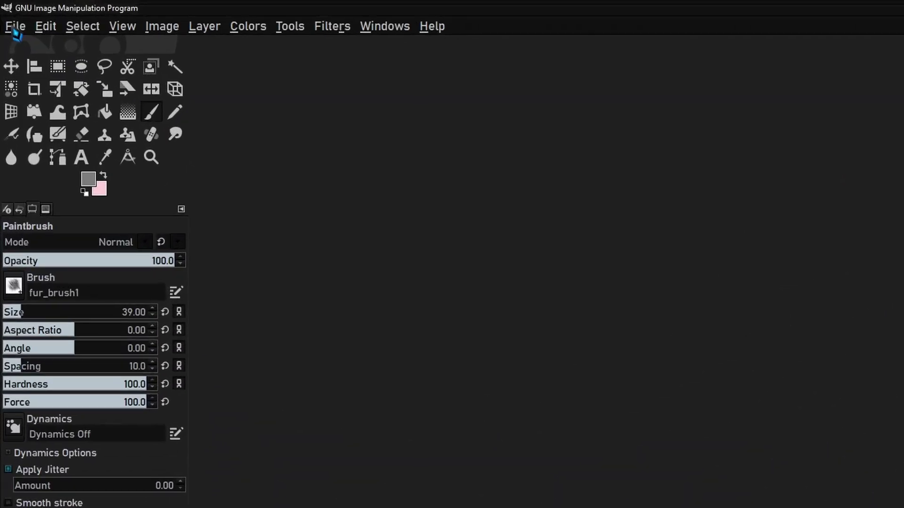
- Turn on Activate Autosave and create a new 2560×1440 image, accepting the size warning
click(8, 14)
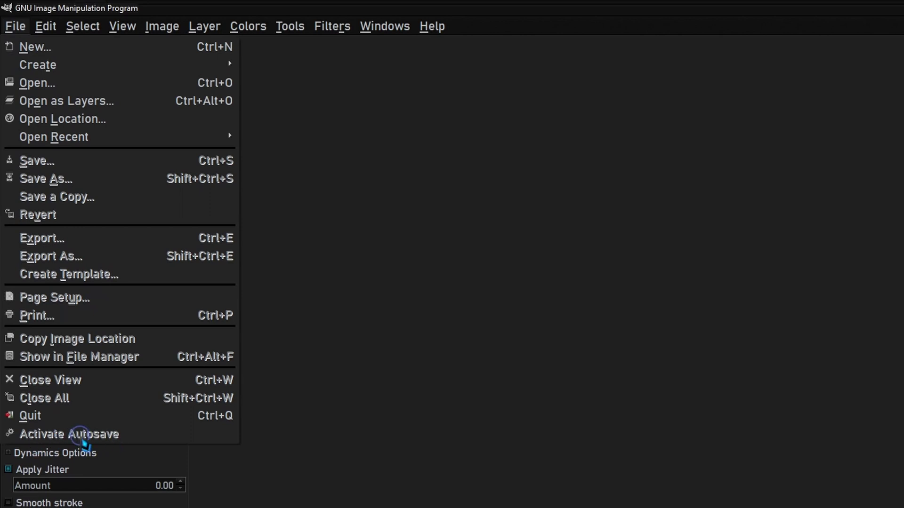
click(84, 444)
click(15, 26)
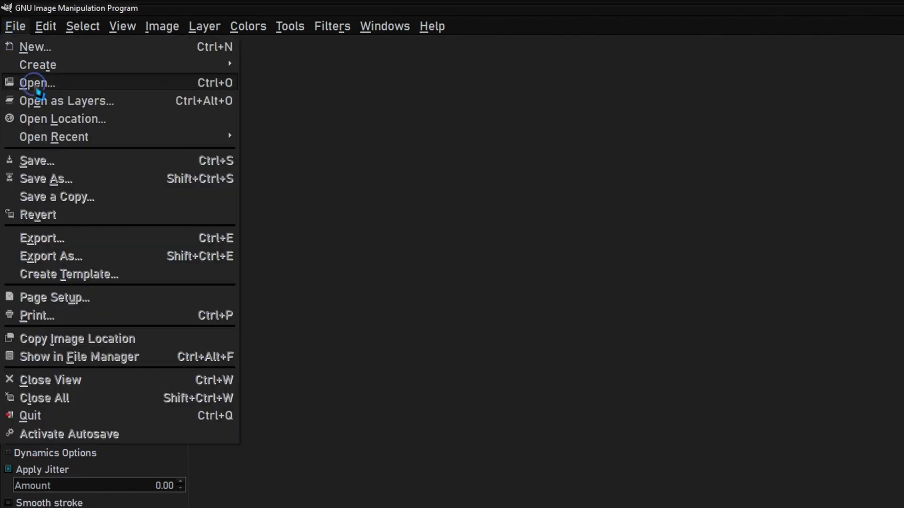
click(43, 47)
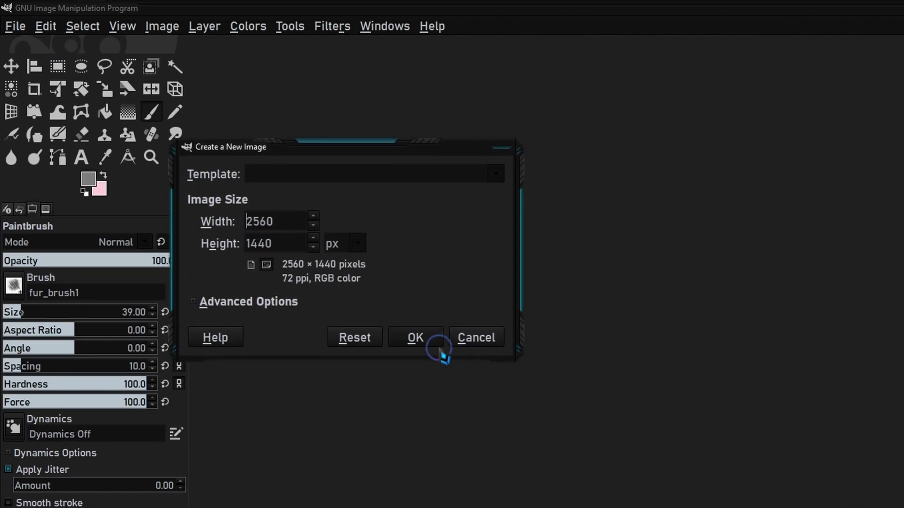
click(424, 343)
click(438, 329)
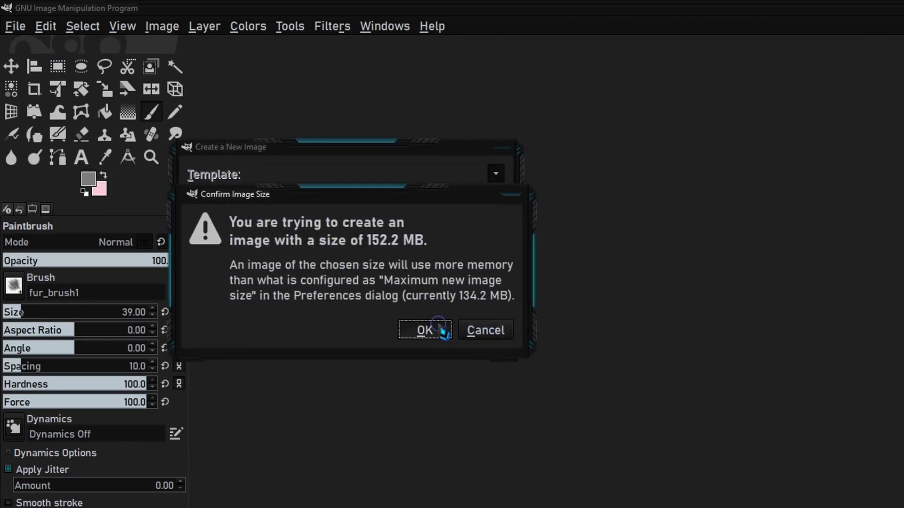
- Check that Activate Autosave is listed in the File menu, then go to the Edit menu
click(15, 26)
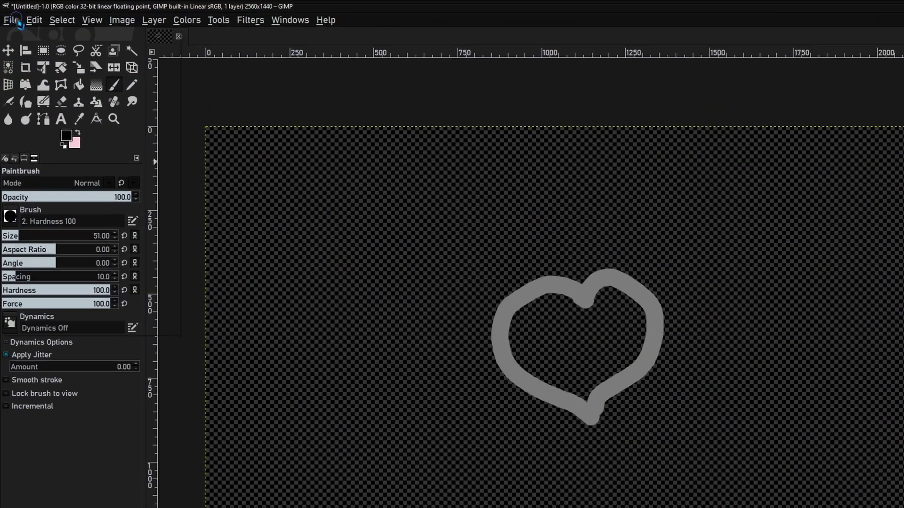
click(18, 21)
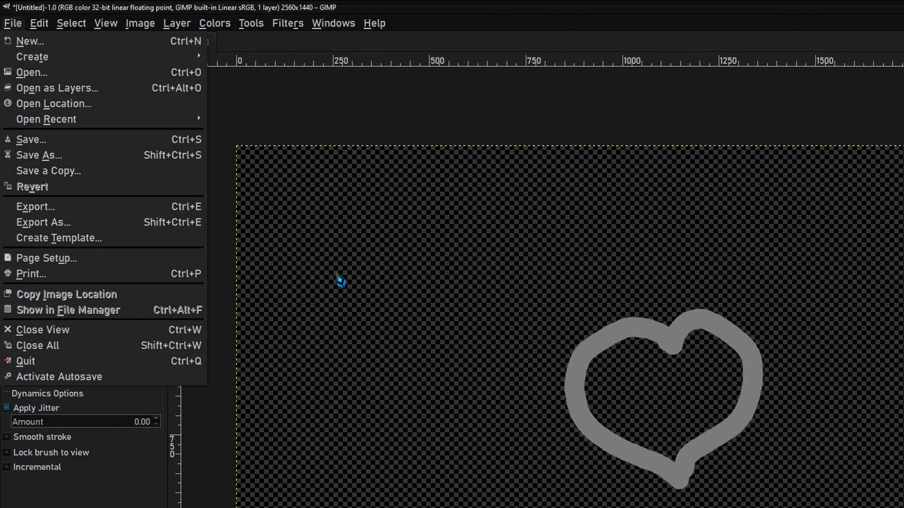
click(398, 253)
click(39, 23)
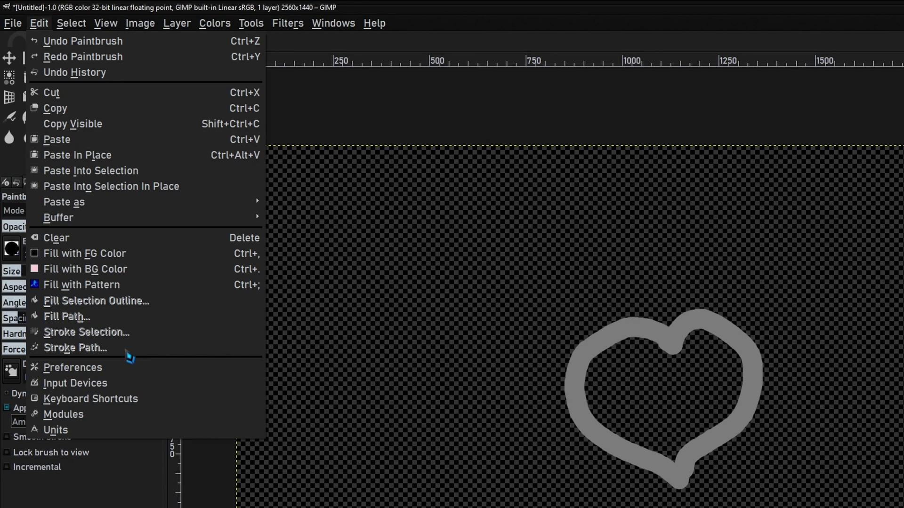
- Open Preferences and go to Folders > Plug-ins
click(118, 367)
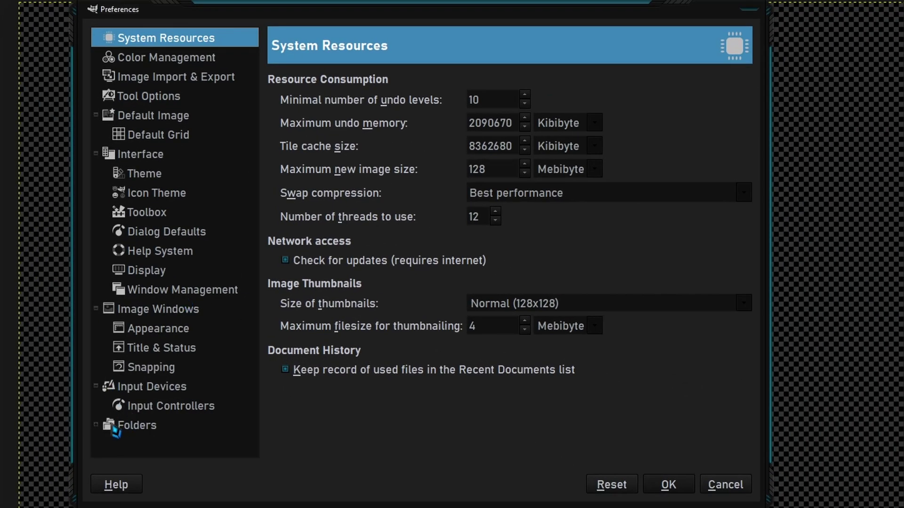
click(136, 425)
click(96, 425)
scroll(182, 373, down, 5)
click(194, 360)
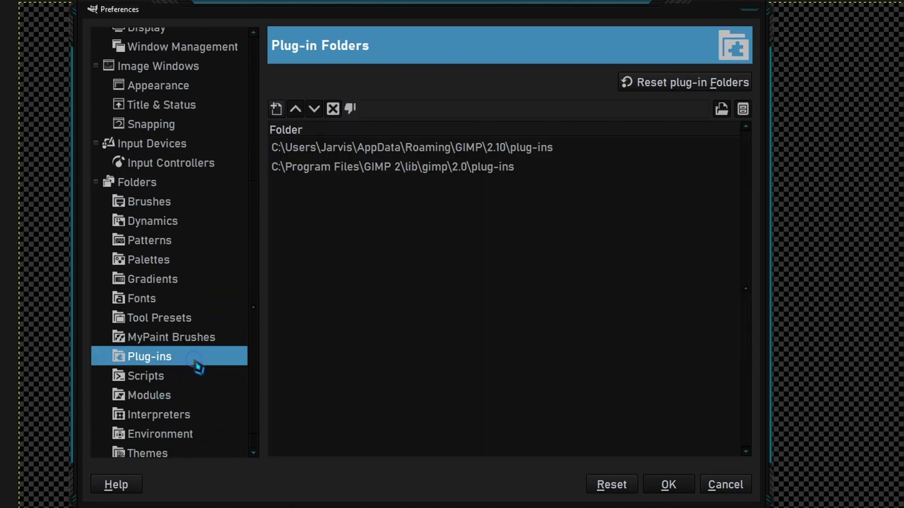
- Show the Program Files plug-ins folder in the file manager and select the gimp-autosave script
click(512, 167)
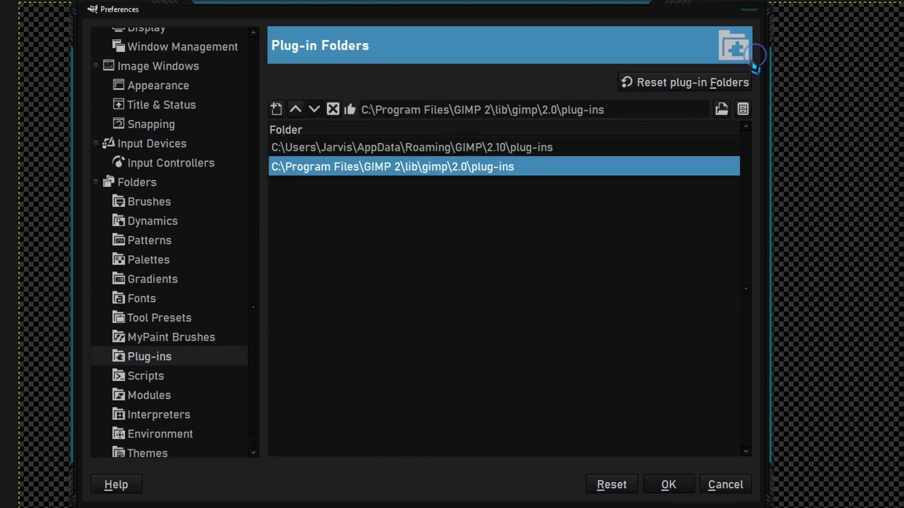
click(744, 110)
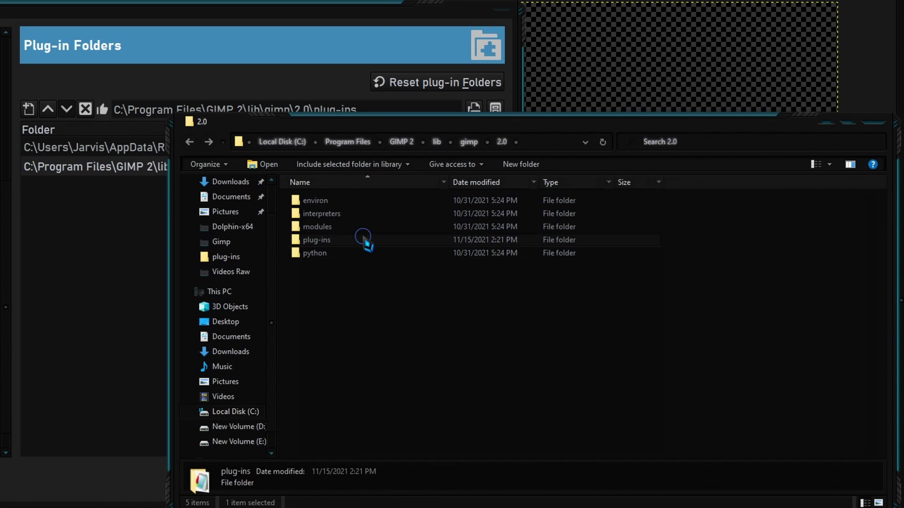
double_click(364, 240)
drag(879, 200, 873, 433)
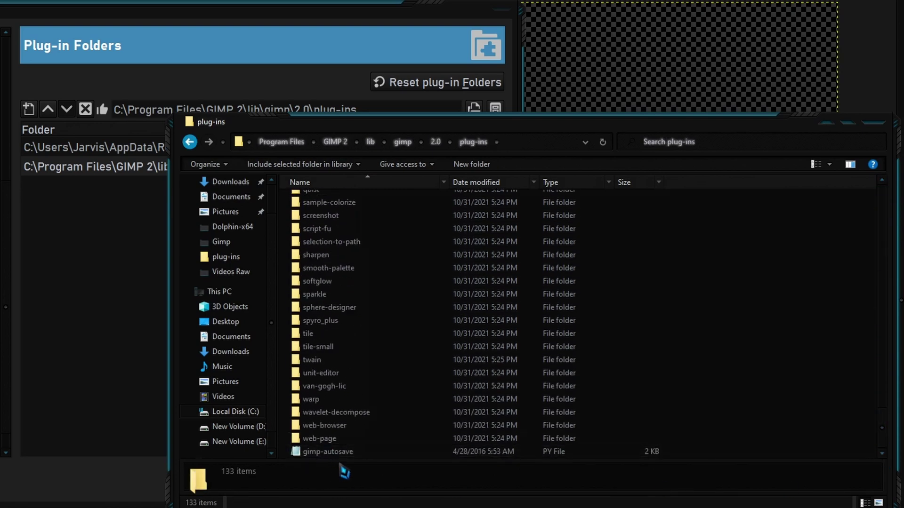
click(349, 452)
- Change backupInterval from 10 * 60 to 1 * 60 in gimp-autosave.py, then close Notepad
click(351, 453)
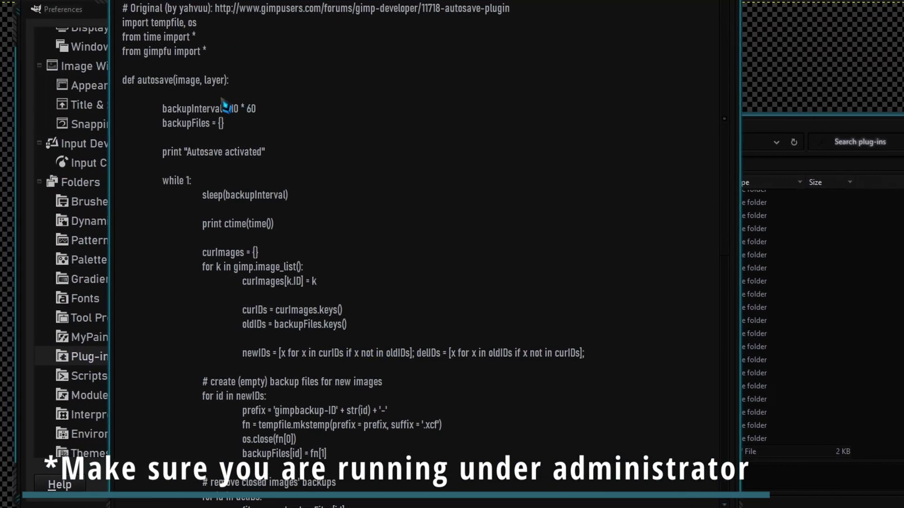
drag(176, 112, 263, 113)
double_click(236, 108)
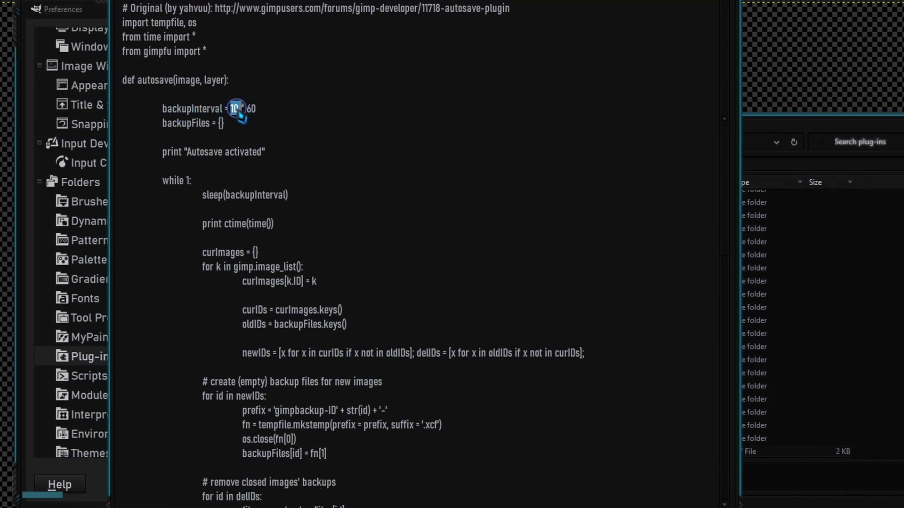
text(5)
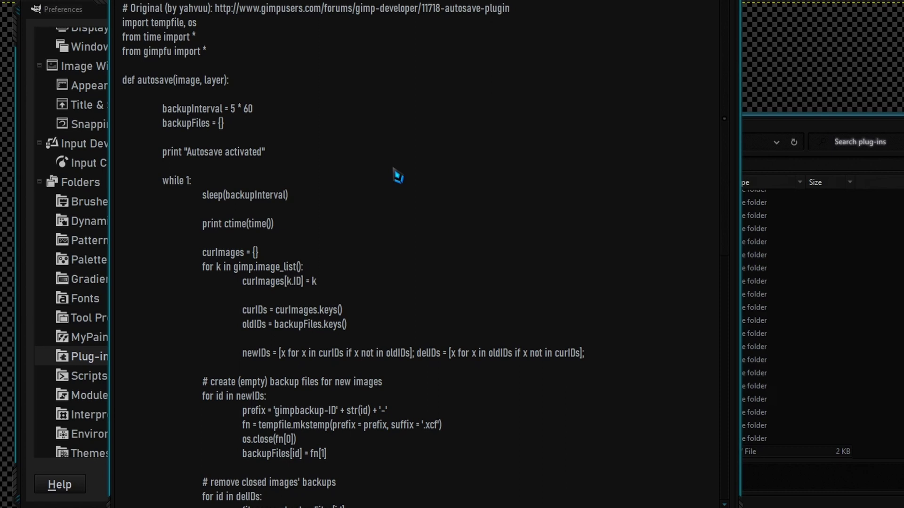
click(236, 108)
key(BackSpace)
text(1)
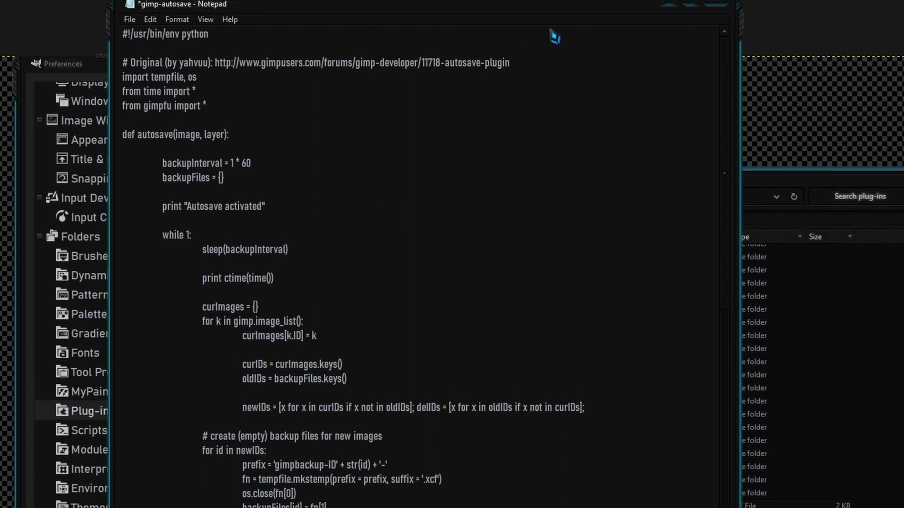
click(713, 8)
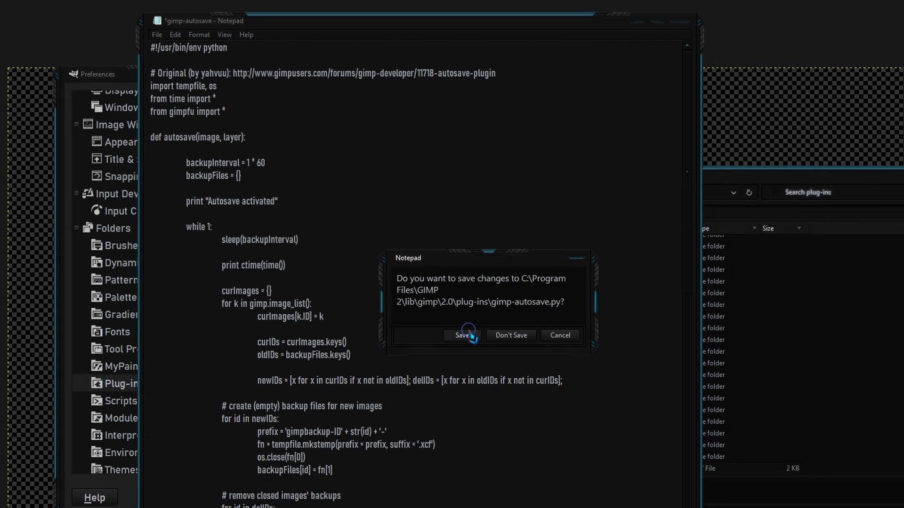
- Save gimp-autosave.py, close the file browser, and confirm Preferences with OK
click(468, 305)
click(767, 162)
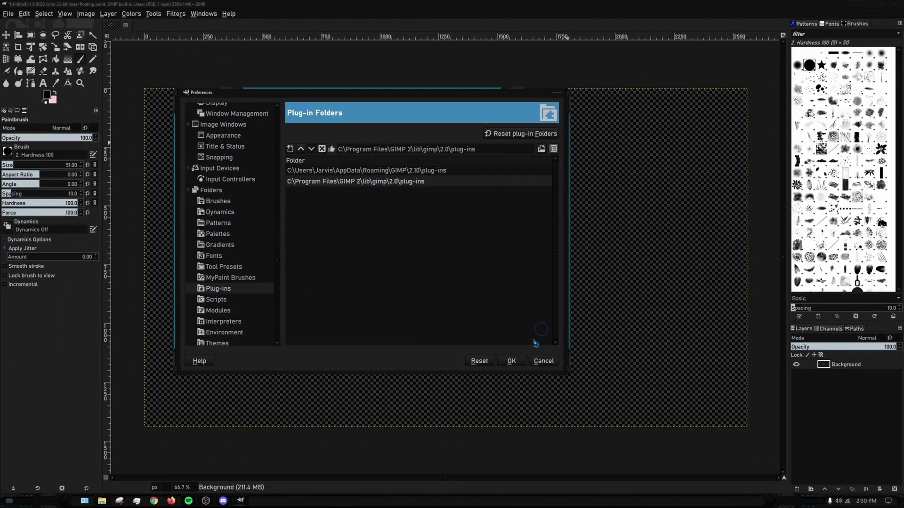
click(509, 361)
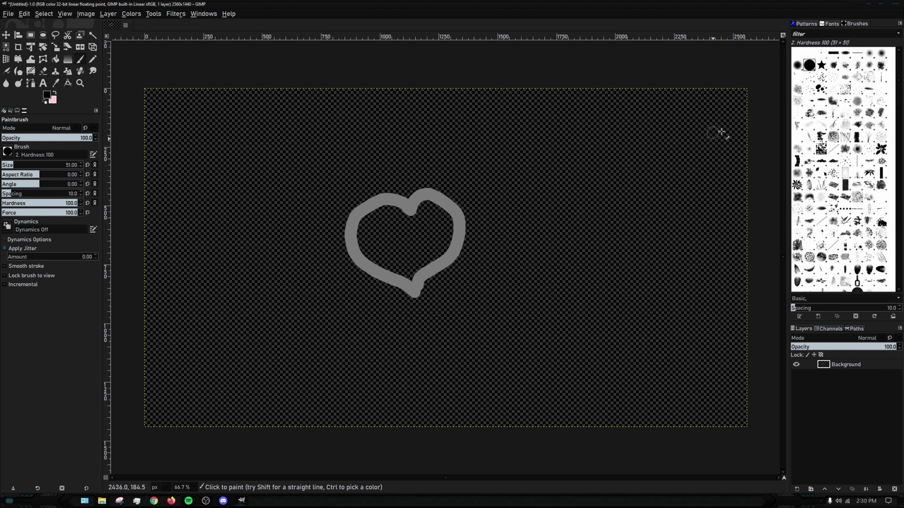
- Paint a black pine tree with a trunk right of the grey heart, undoing one stray stroke
mouse_move(581, 139)
mouse_down()
mouse_move(557, 217)
mouse_move(545, 205)
mouse_move(574, 201)
mouse_move(546, 266)
mouse_move(569, 253)
mouse_move(537, 314)
mouse_move(636, 305)
mouse_move(633, 288)
mouse_move(599, 259)
mouse_move(650, 270)
mouse_move(596, 199)
mouse_move(621, 203)
mouse_move(588, 142)
mouse_up()
key(ctrl+z)
mouse_move(579, 319)
mouse_down()
mouse_move(601, 327)
mouse_move(591, 315)
mouse_move(577, 332)
mouse_up()
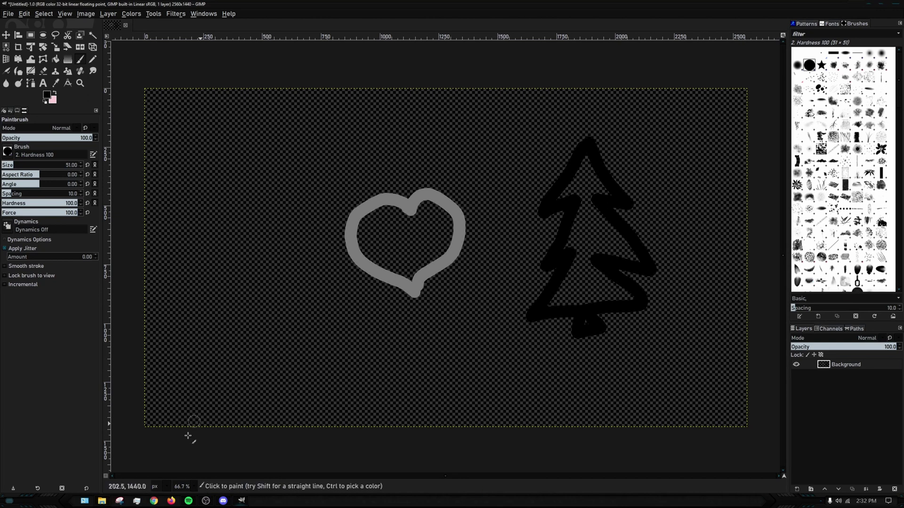
- End the GNU Image Manipulation Program task, then close Task Manager and the plug-ins file browser
click(137, 500)
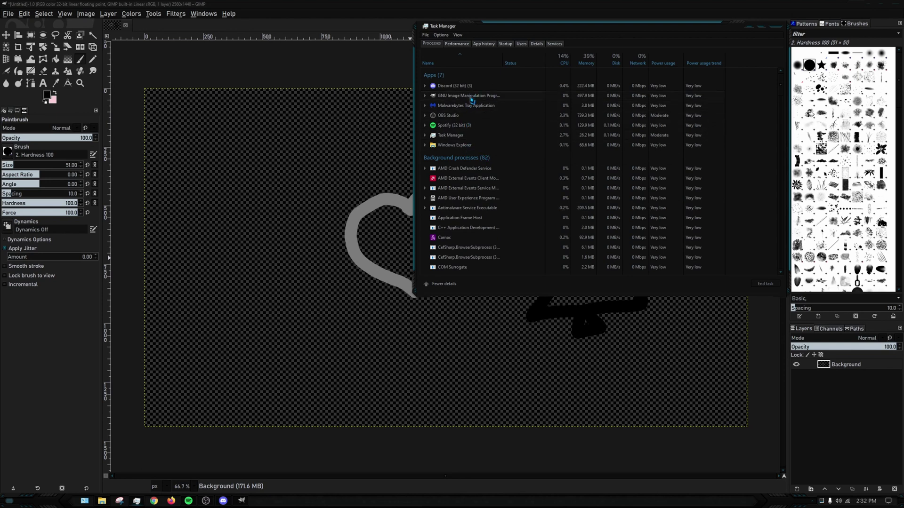
click(471, 96)
click(771, 286)
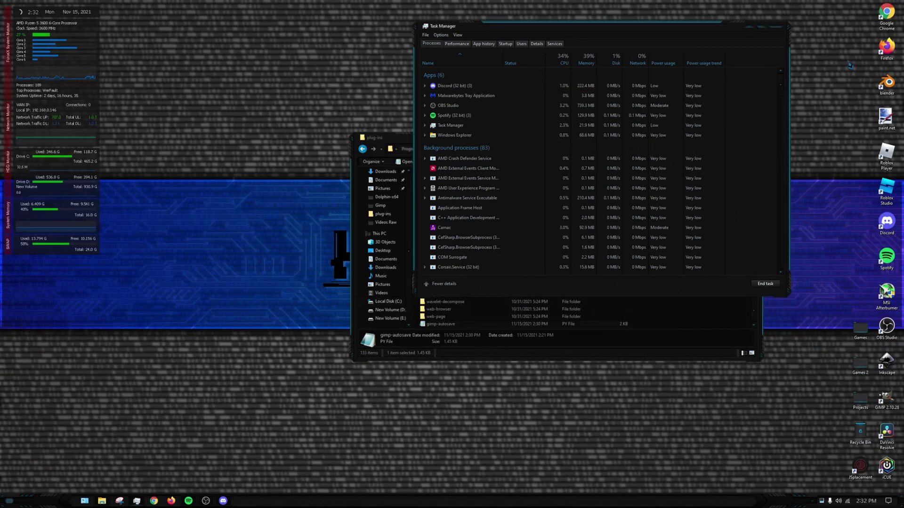
click(779, 26)
click(747, 139)
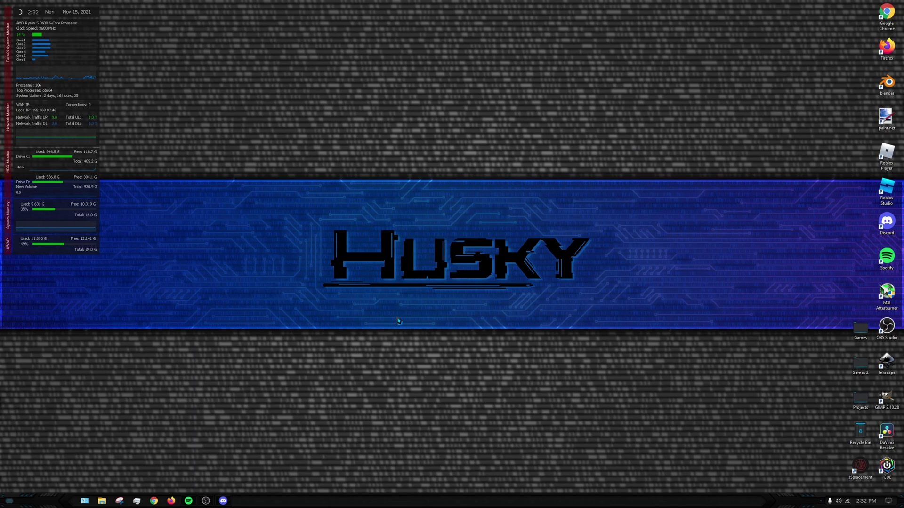
- Run %temp% to open the Temp folder and launch gimpbackup-ID1-mahrwb in GIMP
key(super)
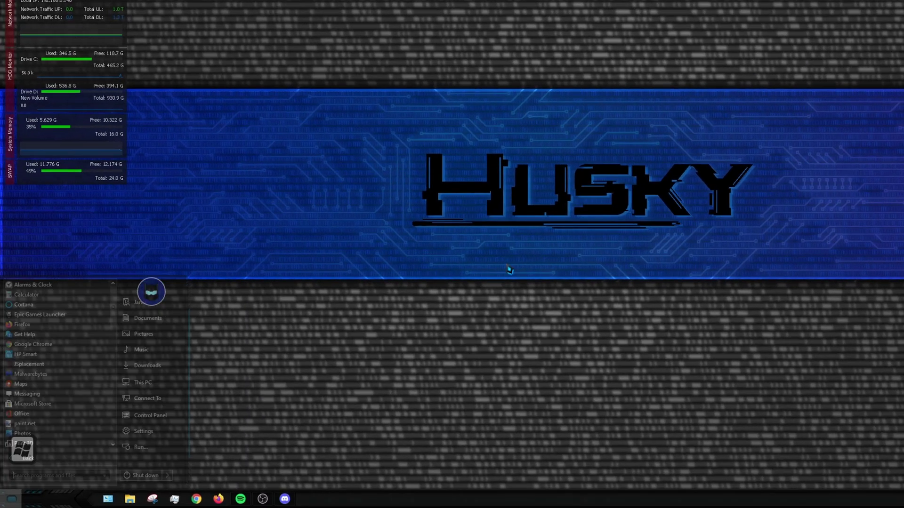
key(super+r)
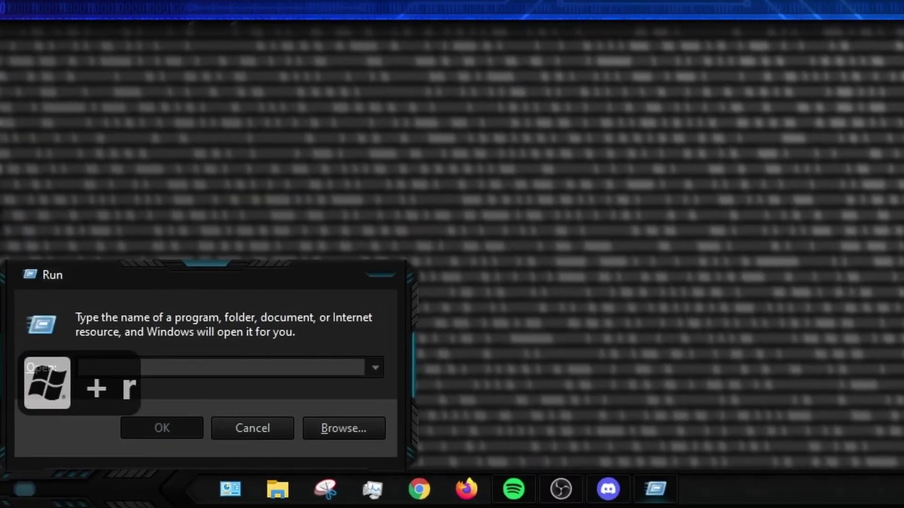
text(%temp%)
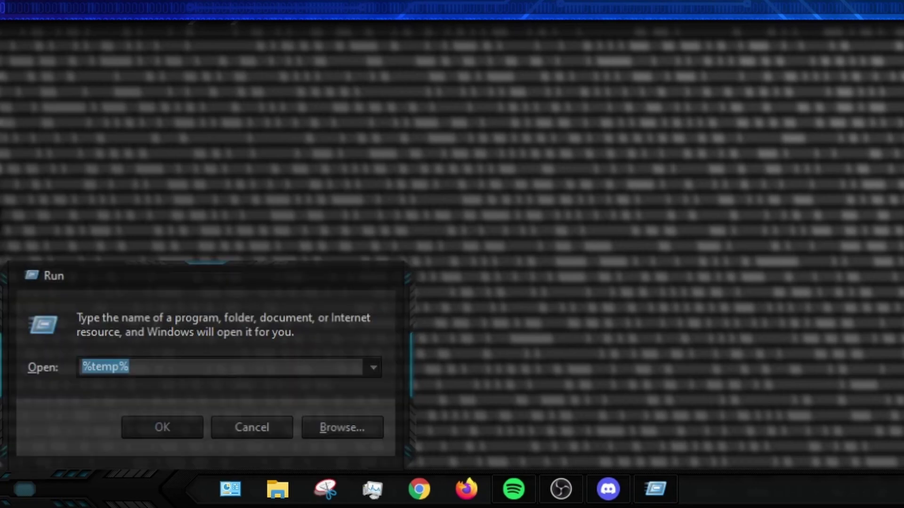
key(Return)
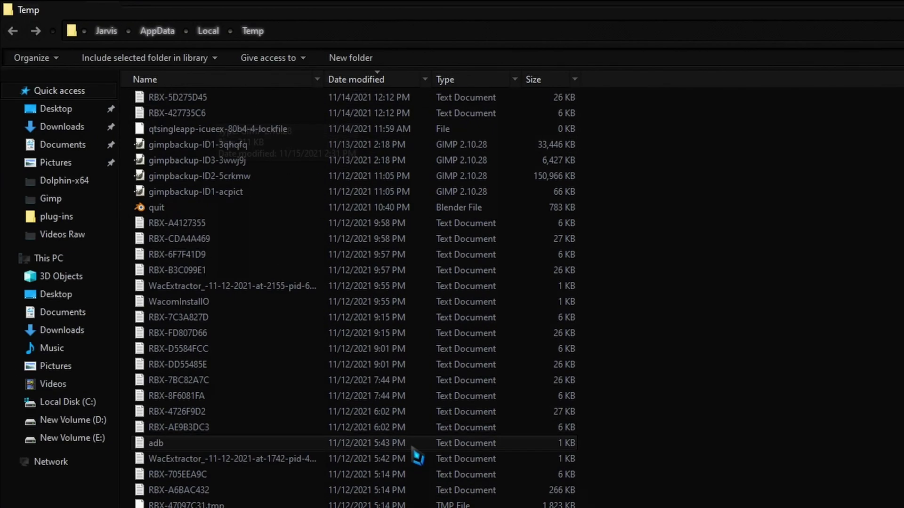
scroll(348, 292, up, 20)
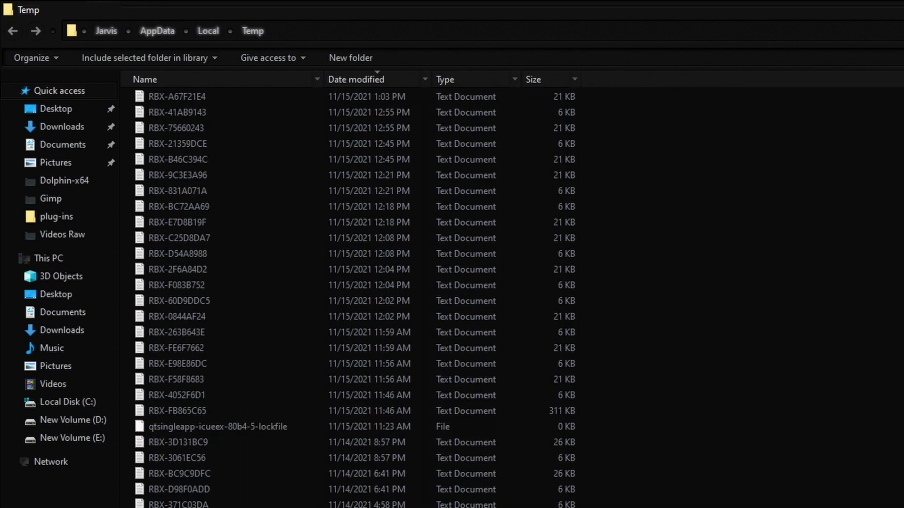
scroll(393, 459, up, 3)
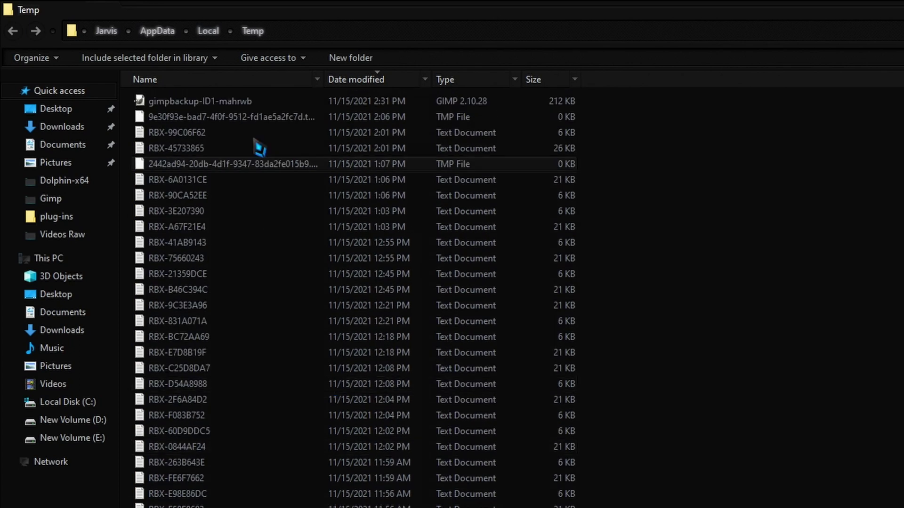
double_click(215, 103)
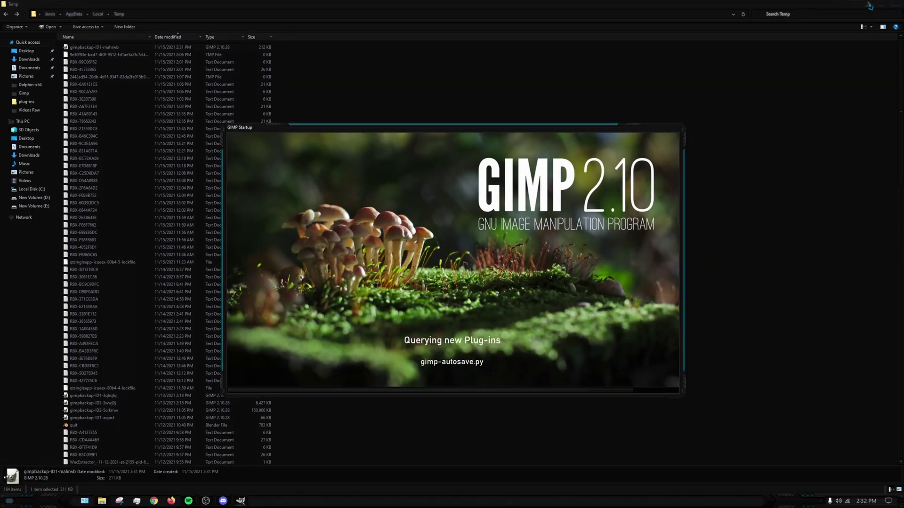
- Close the Temp folder, choose File > Activate Autosave, and swap colours so pink is foreground
click(868, 5)
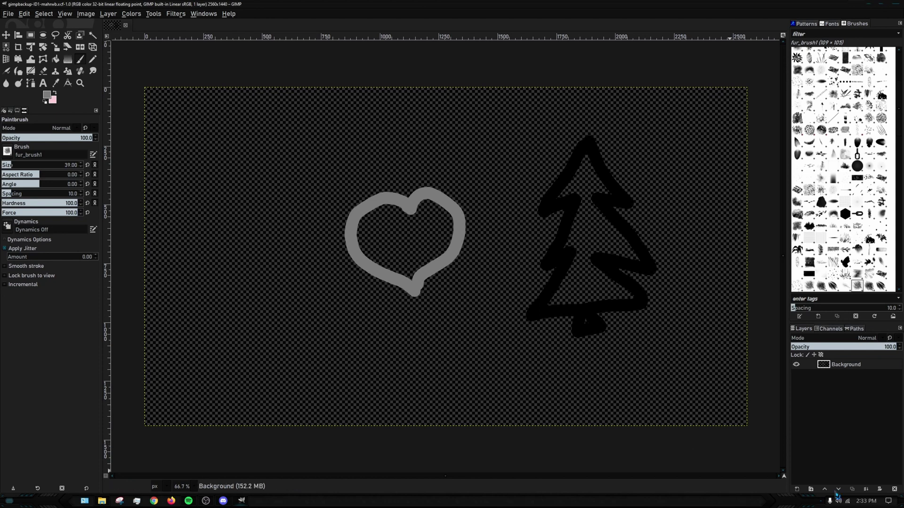
click(9, 13)
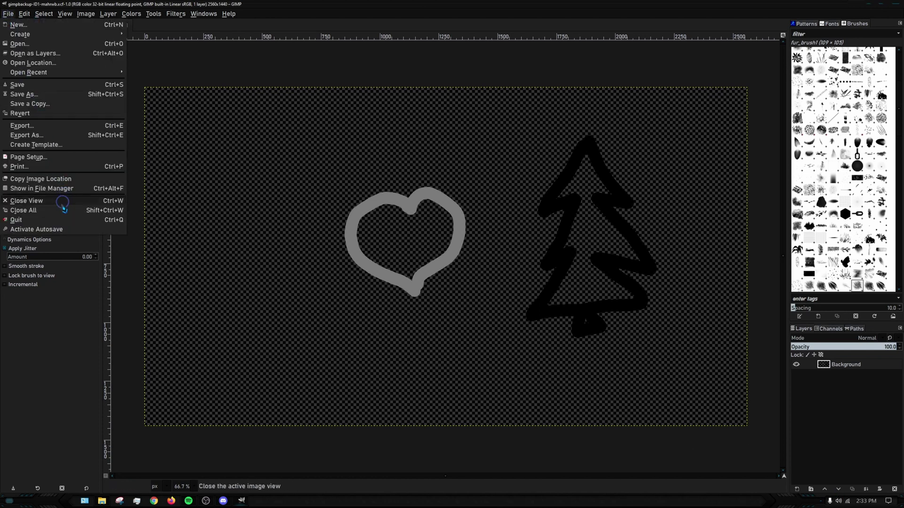
click(57, 230)
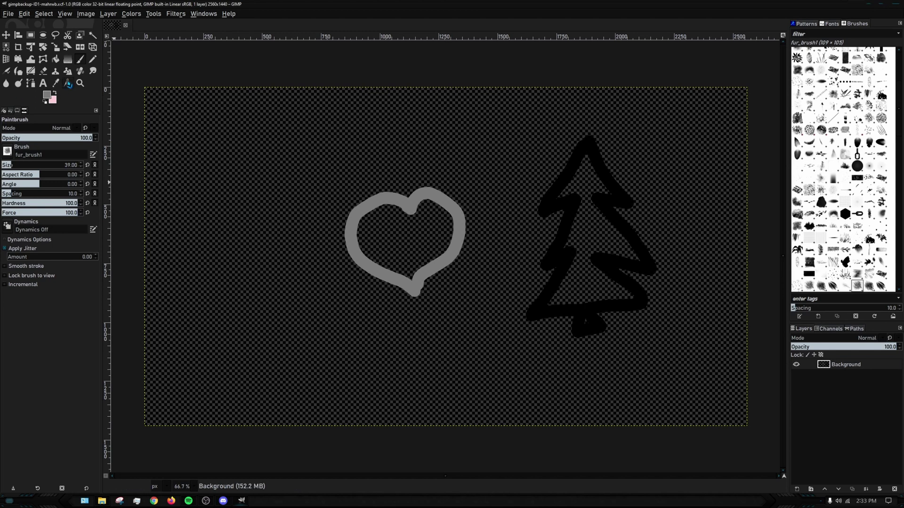
click(58, 98)
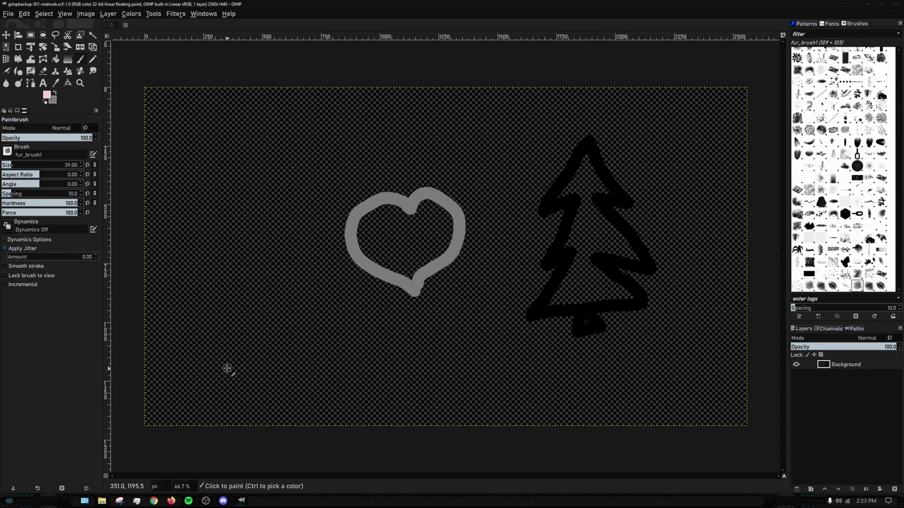
- Paint a pink zigzag stroke across the upper canvas over the tree's tip, then check the clock
mouse_move(176, 169)
mouse_down()
mouse_move(188, 152)
mouse_move(293, 133)
mouse_move(461, 141)
mouse_move(572, 134)
mouse_move(624, 142)
mouse_move(610, 201)
mouse_move(630, 214)
mouse_up()
click(873, 501)
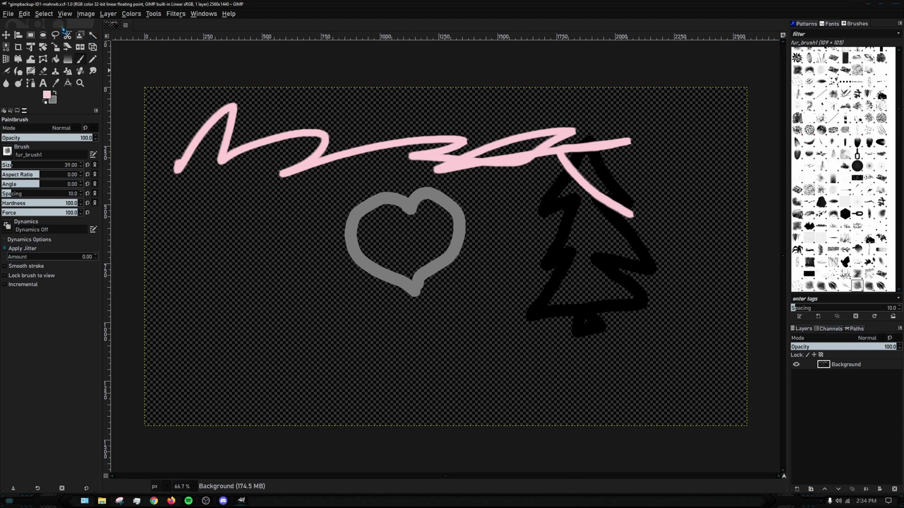
click(9, 14)
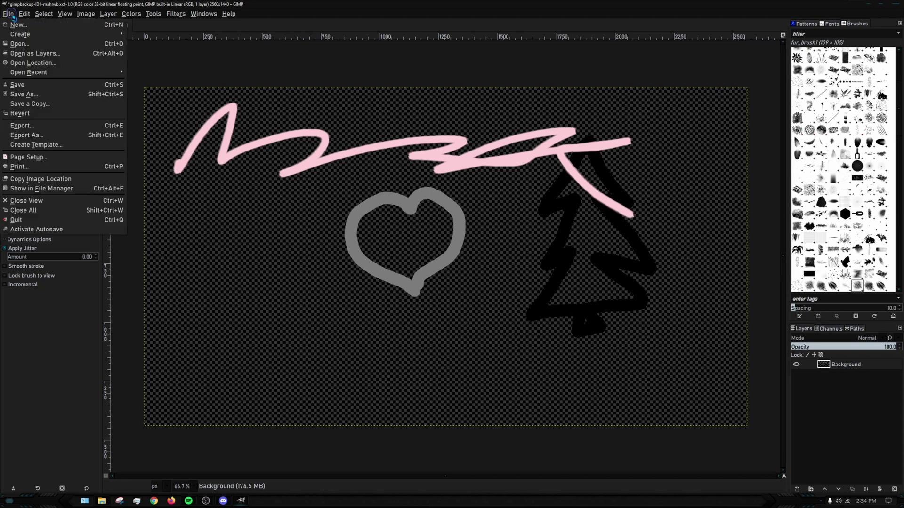
click(11, 15)
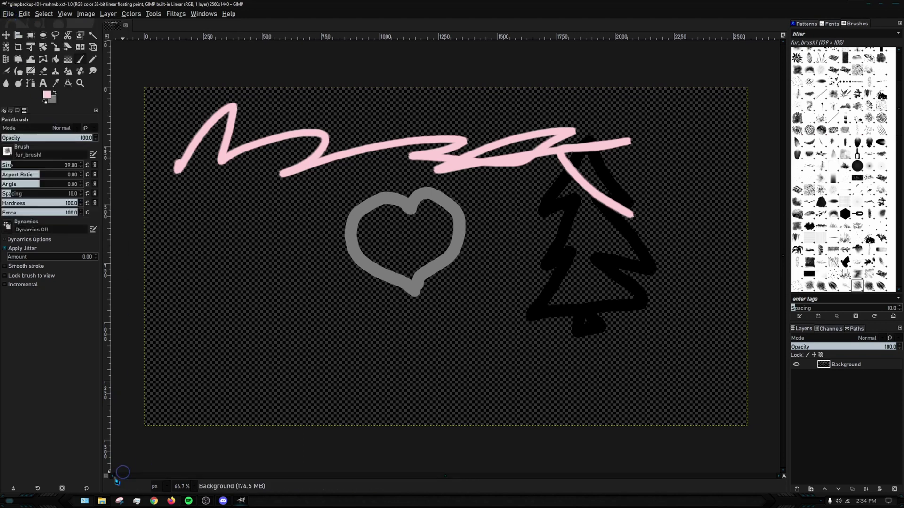
- Force-quit GIMP via Task Manager, reopen the newest Temp backup, then close it and open gimpbackup-ID1-mahrwb
click(137, 502)
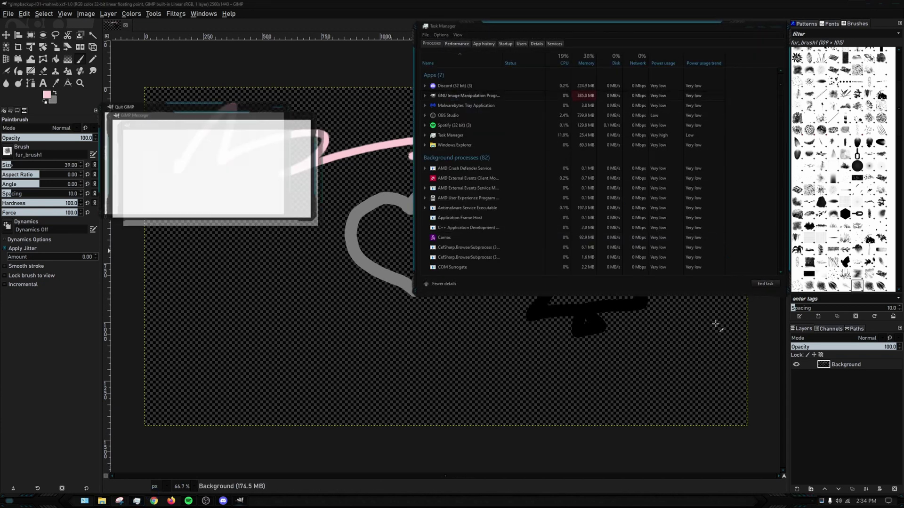
key(ctrl+d)
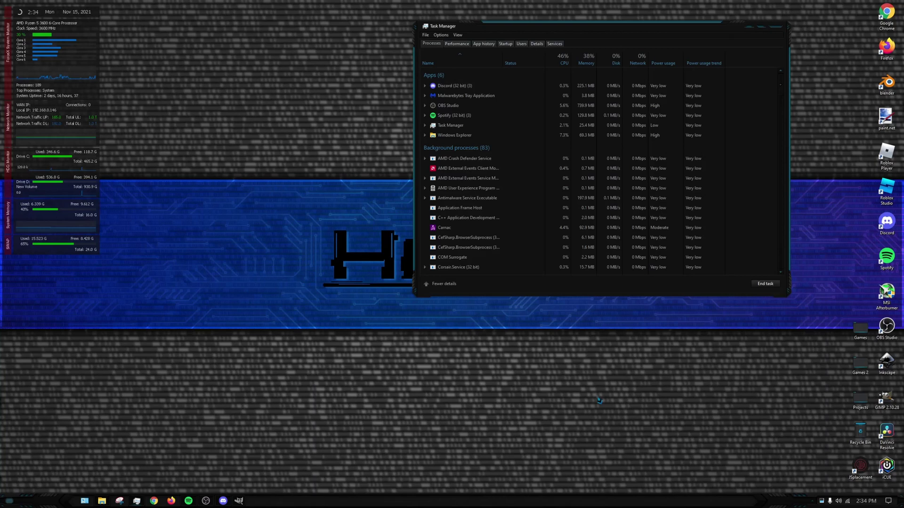
key(alt+Tab)
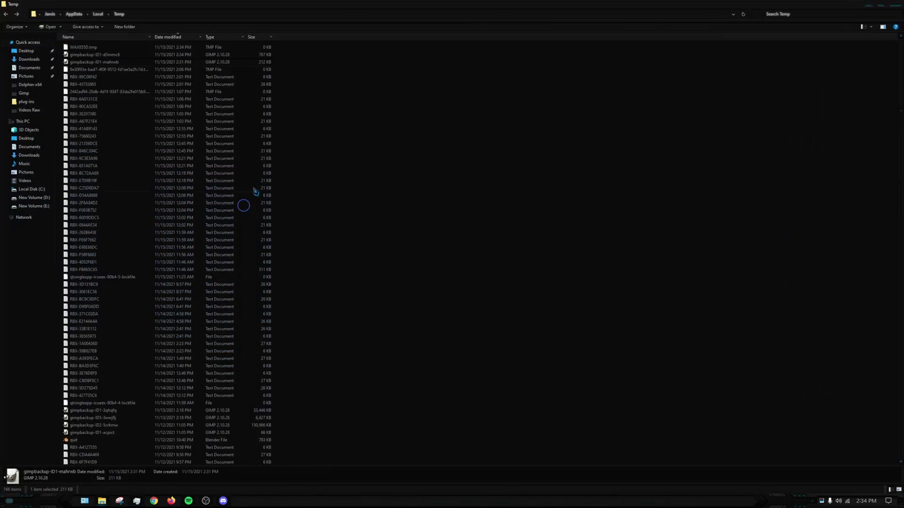
double_click(118, 55)
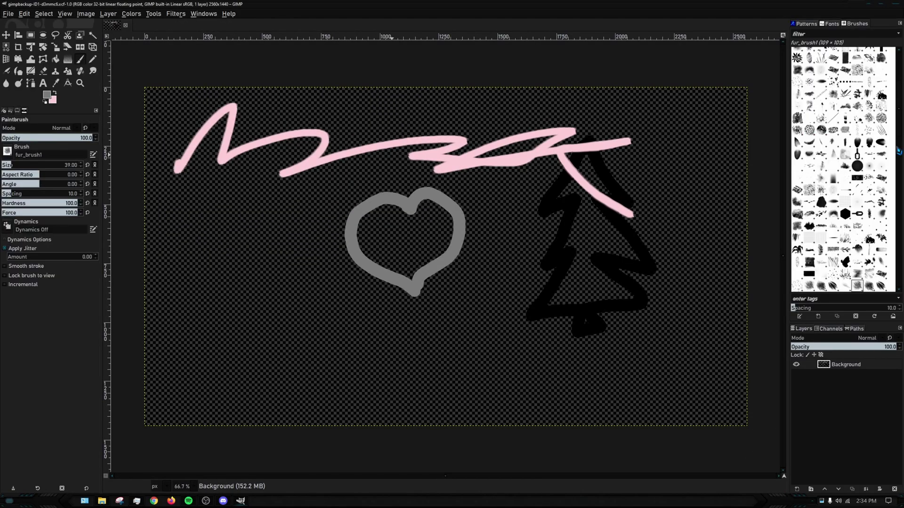
click(896, 5)
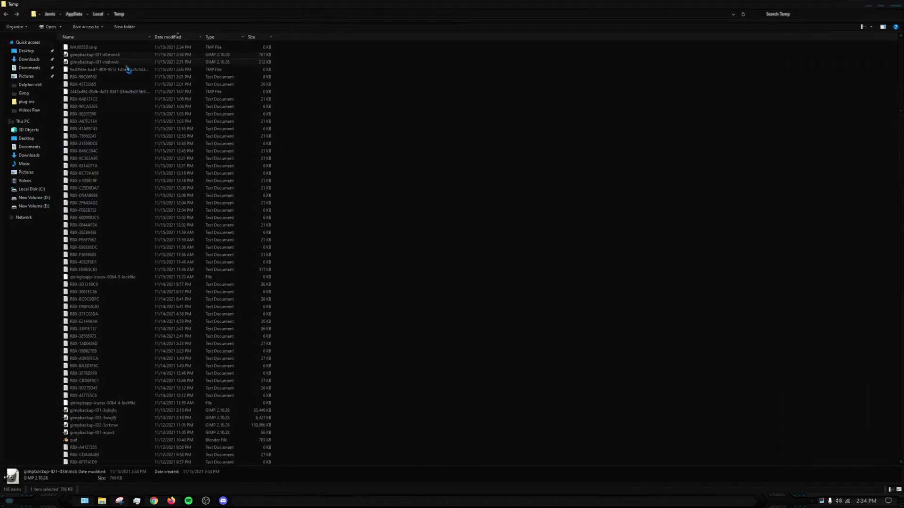
double_click(113, 61)
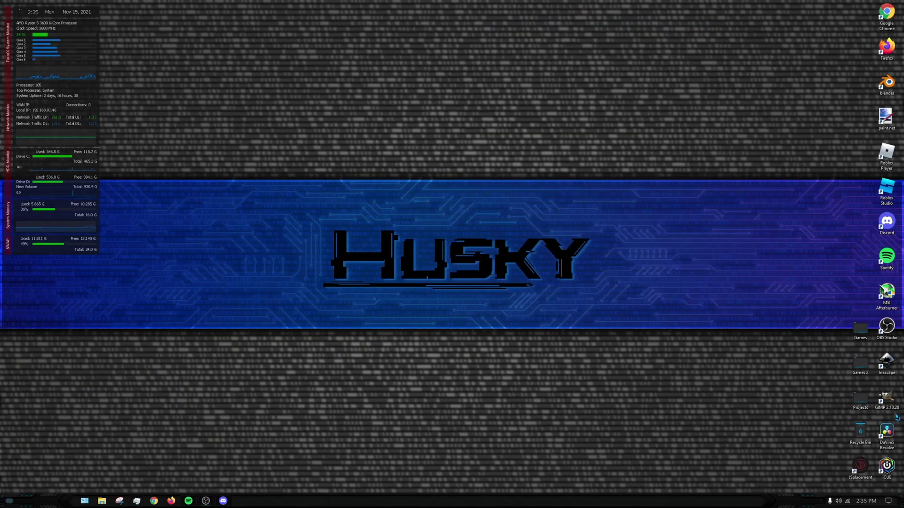
- Relaunch GIMP and open Preferences at Folders > Plug-ins to list the plug-in folder paths
double_click(886, 399)
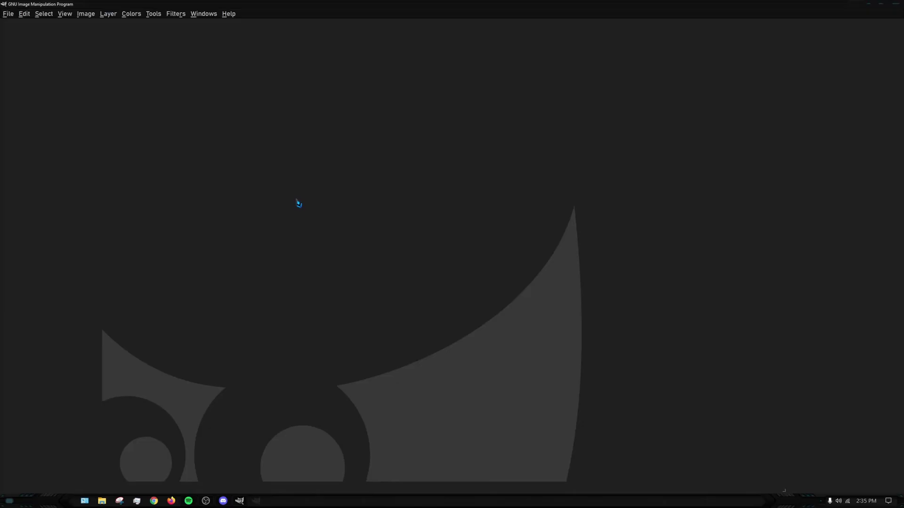
click(9, 13)
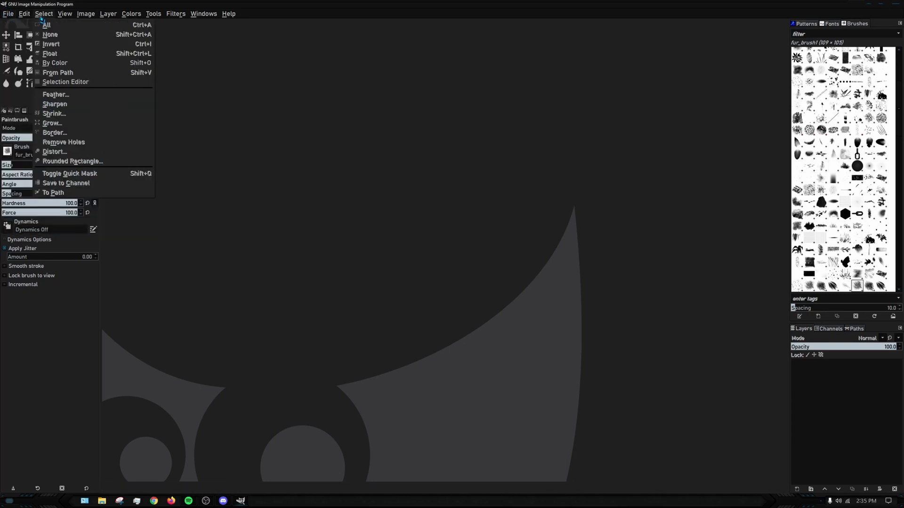
mouse_move(30, 17)
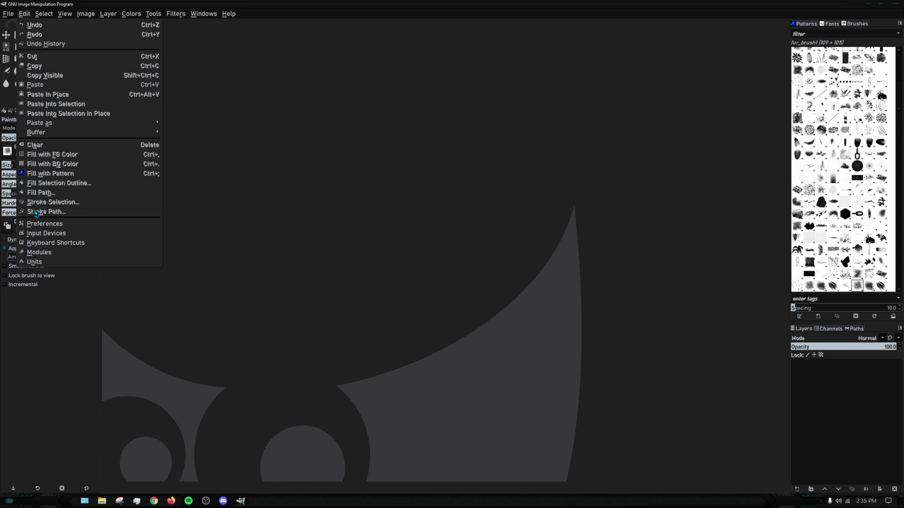
click(47, 224)
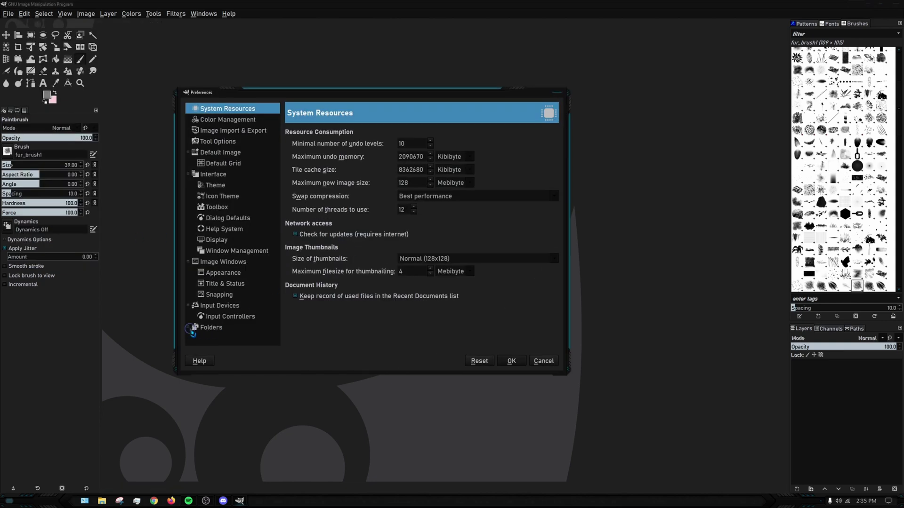
click(187, 328)
scroll(207, 301, down, 4)
scroll(252, 306, down, 2)
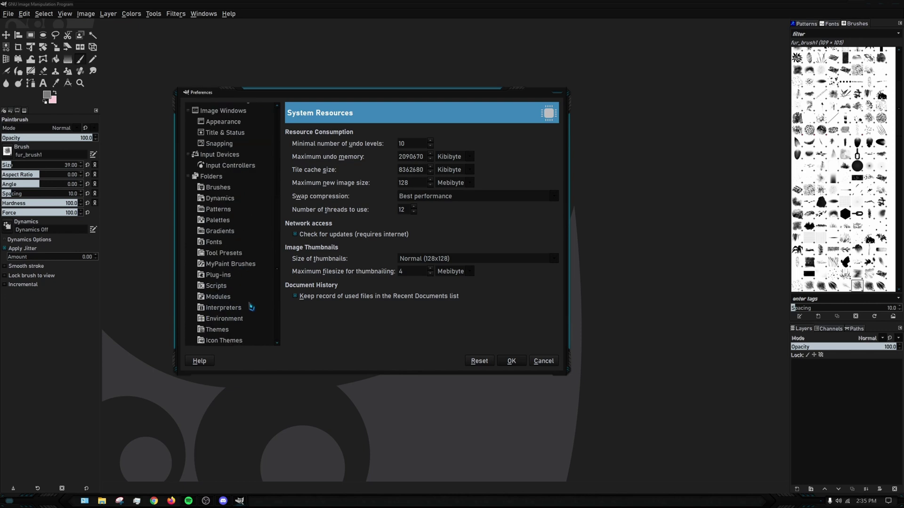
click(232, 275)
- Show the Program Files plug-ins folder in File Explorer and open it
click(347, 182)
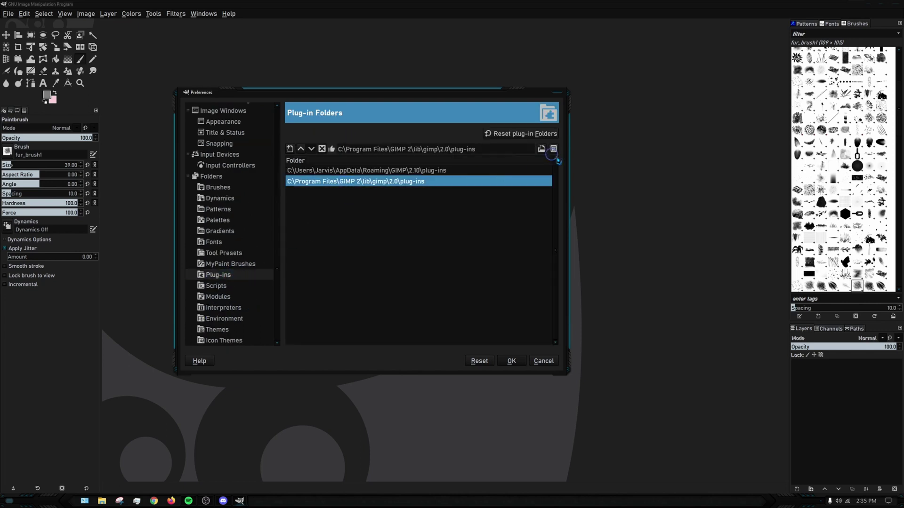
click(559, 151)
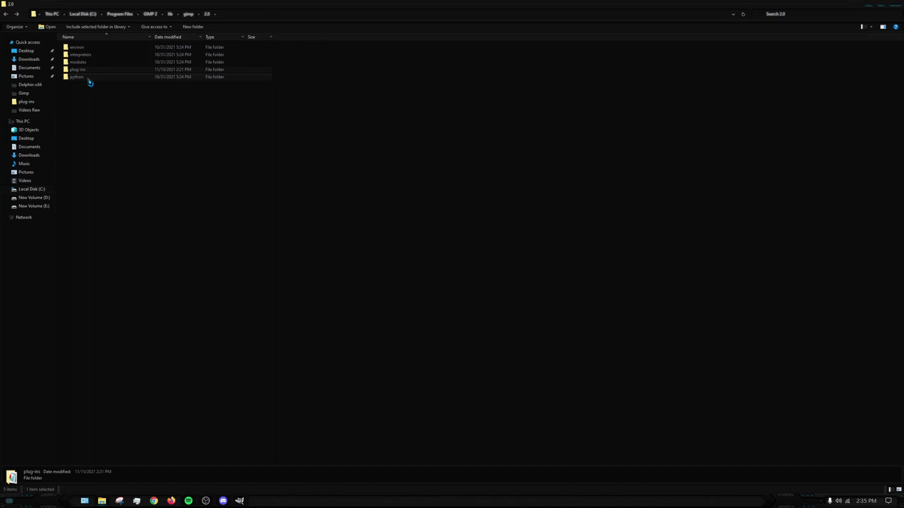
double_click(87, 72)
scroll(210, 151, down, 5)
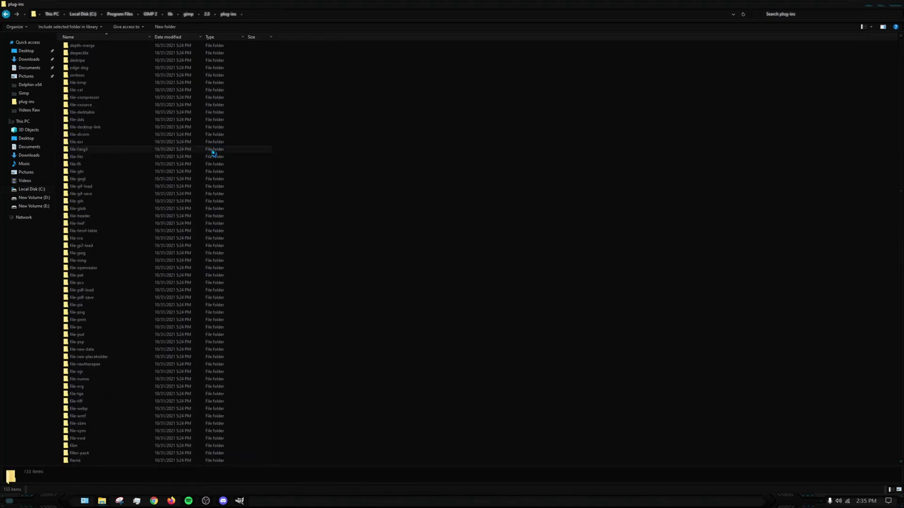
scroll(892, 317, down, 19)
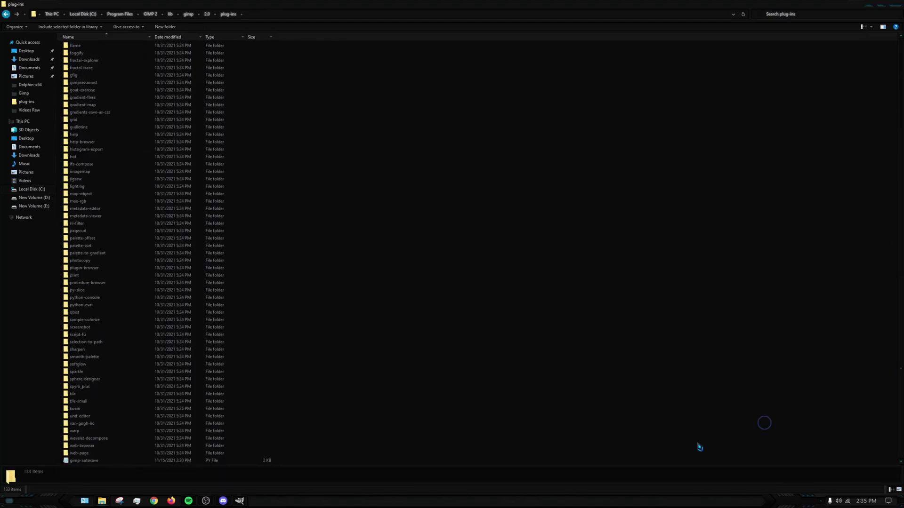
- Edit backupInterval in gimp-autosave.py to 5 * 60, then close Notepad and the plug-ins folder
double_click(124, 462)
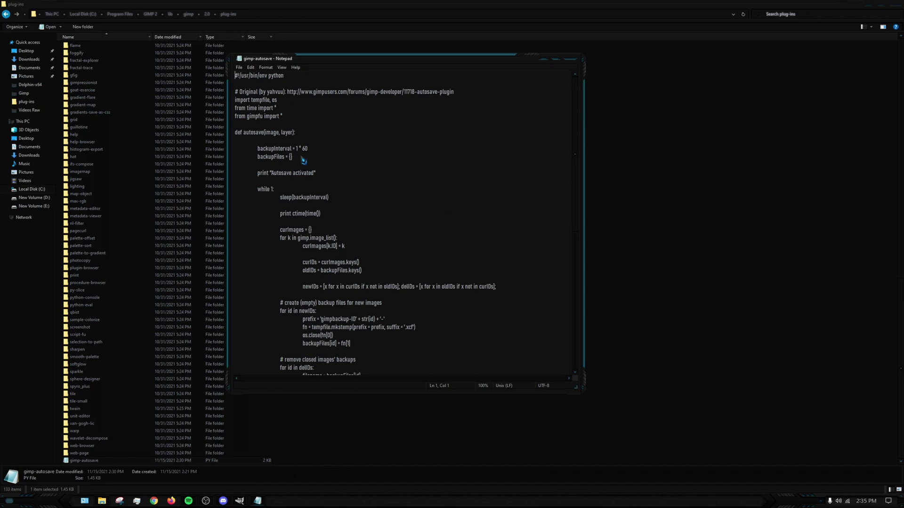
key(BackSpace)
click(575, 57)
click(435, 262)
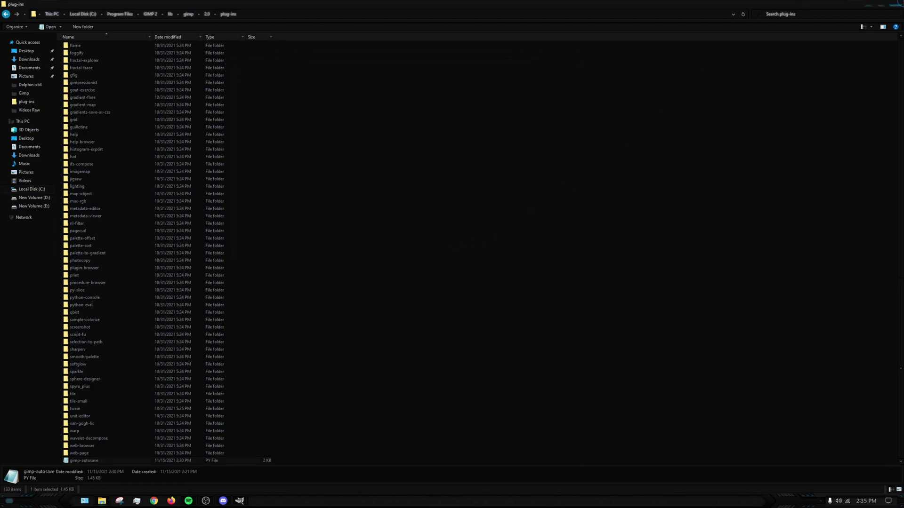
click(893, 4)
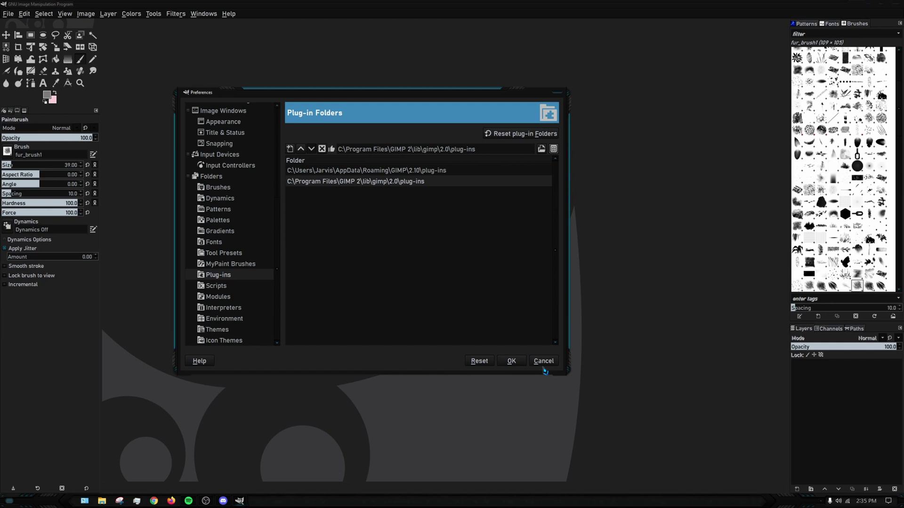
- Cancel the Preferences dialog, returning to the empty GIMP window
click(543, 361)
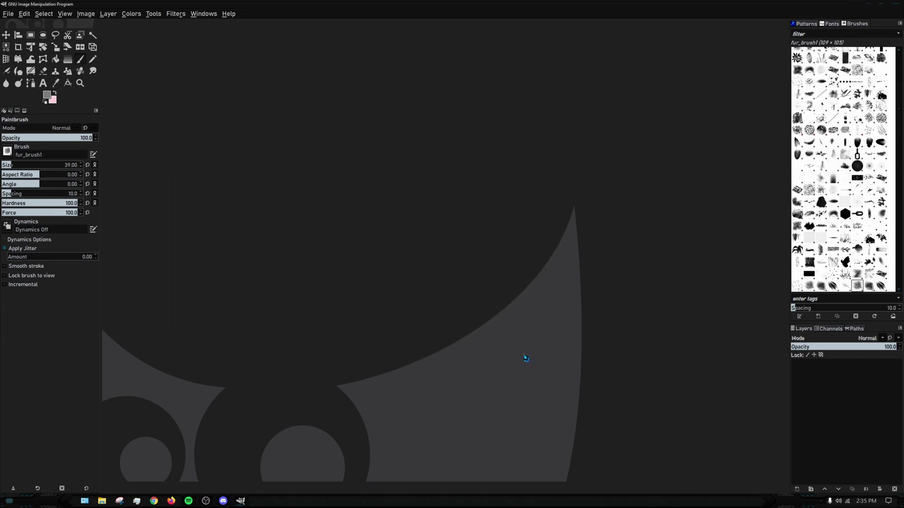